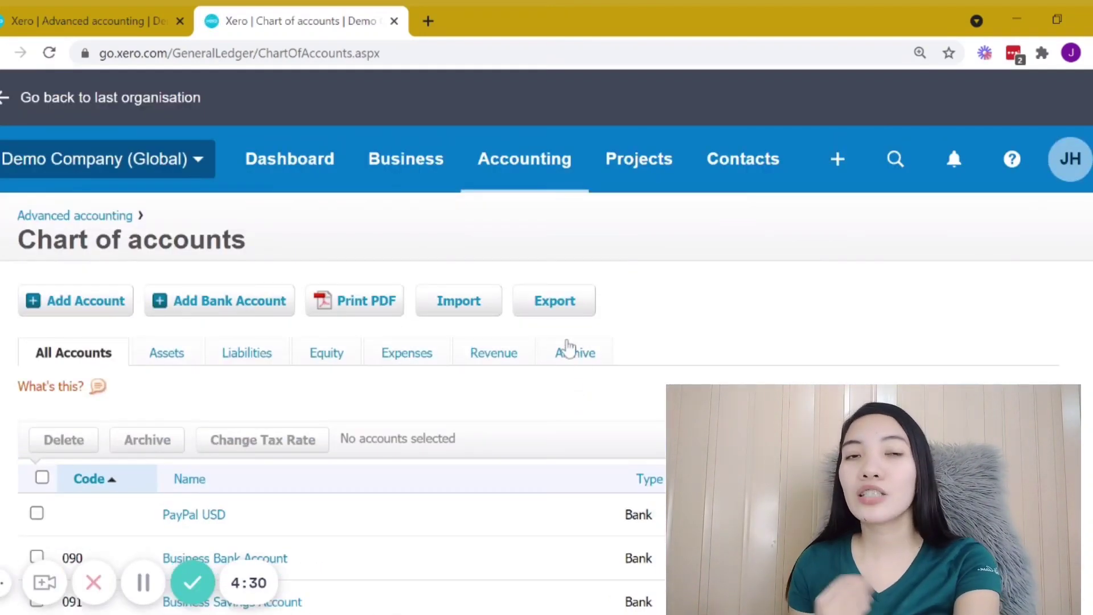
Step: Scroll through the chart of accounts to review the existing accounts and their types
scroll(571, 346, down, 1)
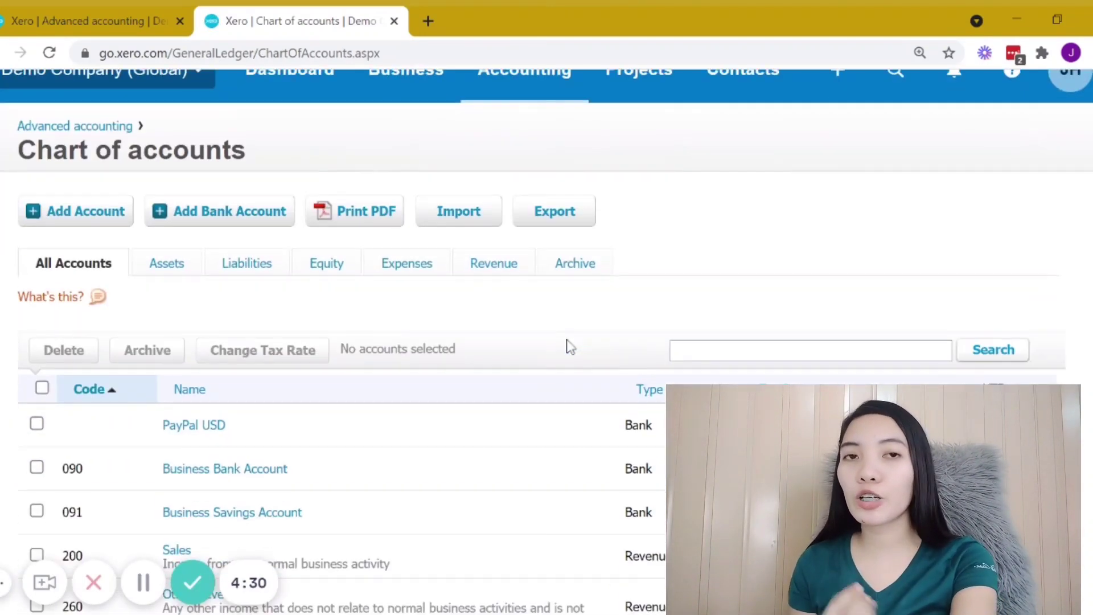
middle_click(105, 223)
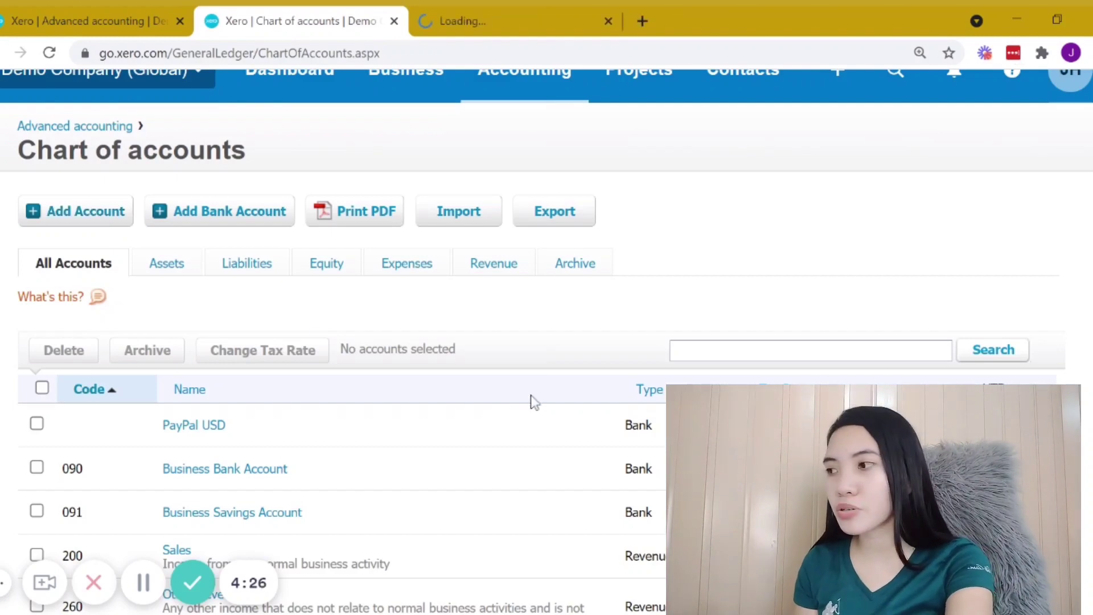
scroll(218, 258, up, 1)
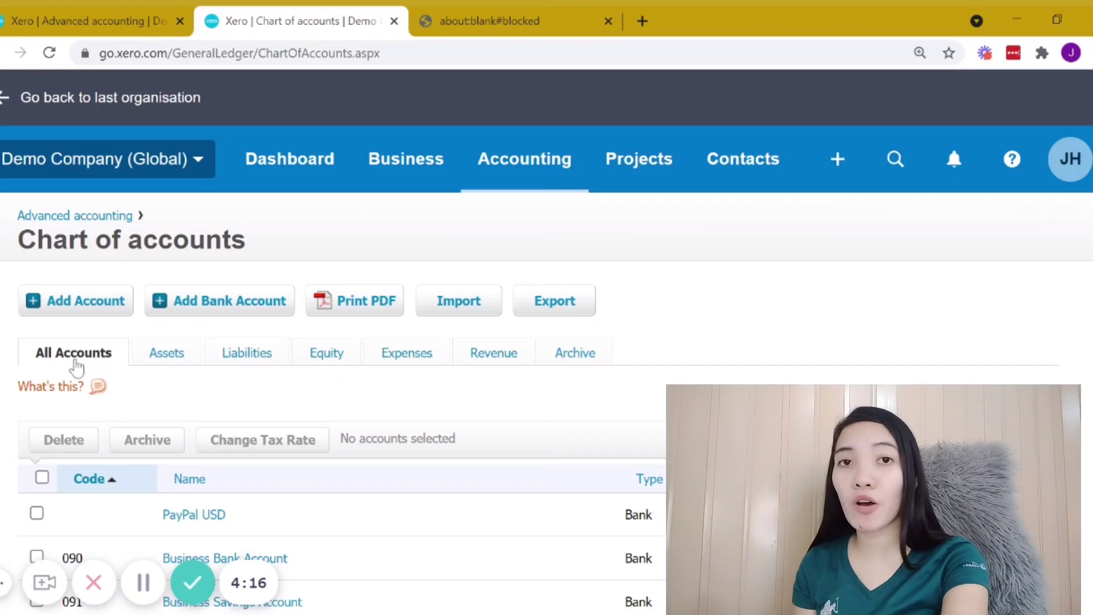
scroll(85, 359, down, 3)
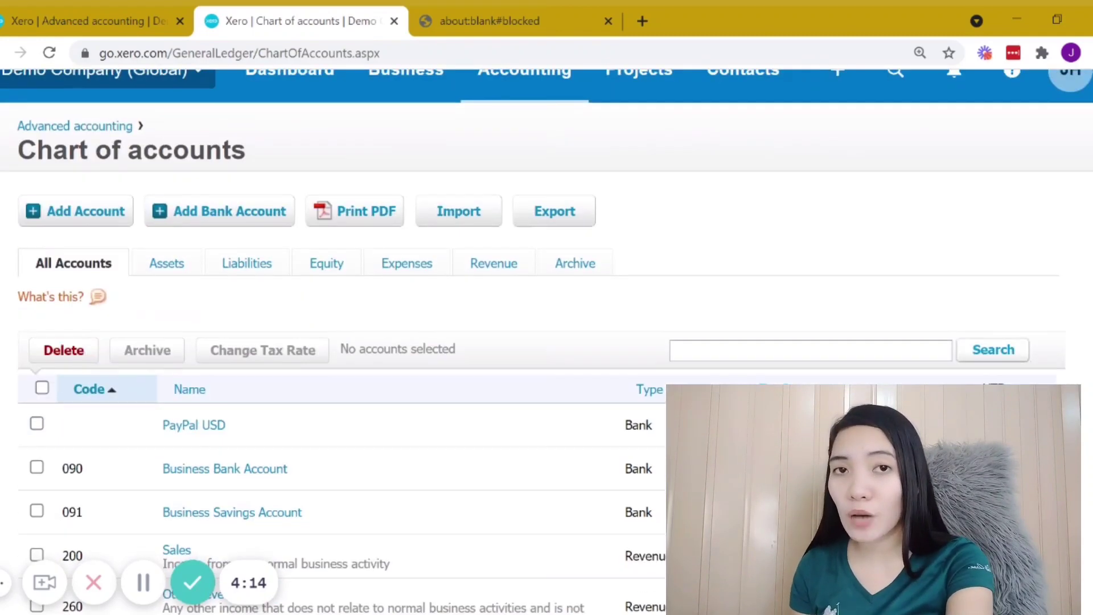
scroll(188, 351, down, 1)
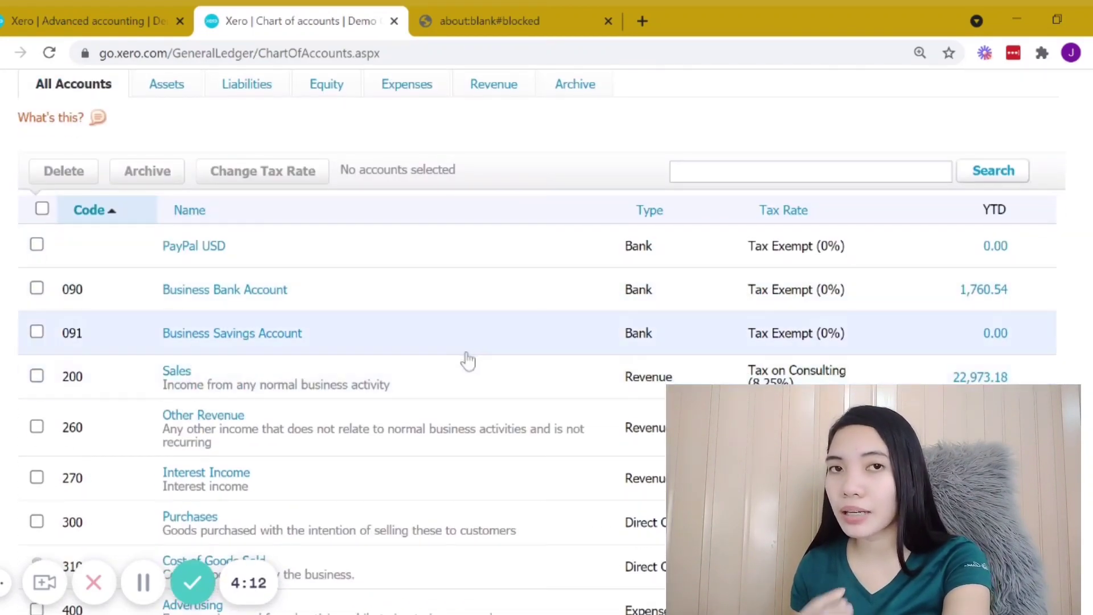
scroll(649, 547, down, 9)
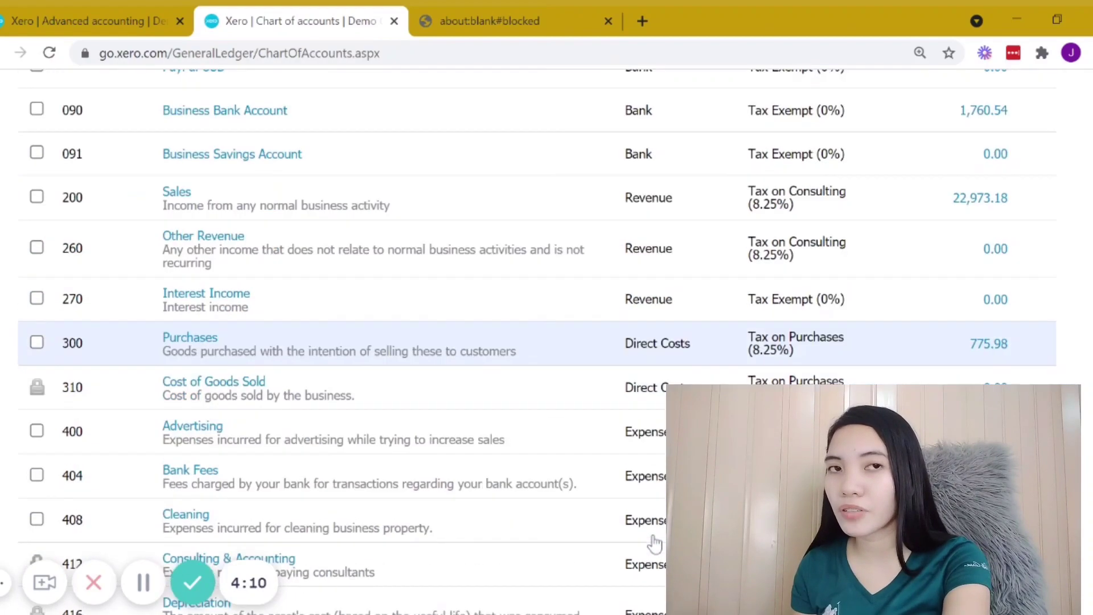
scroll(652, 538, up, 15)
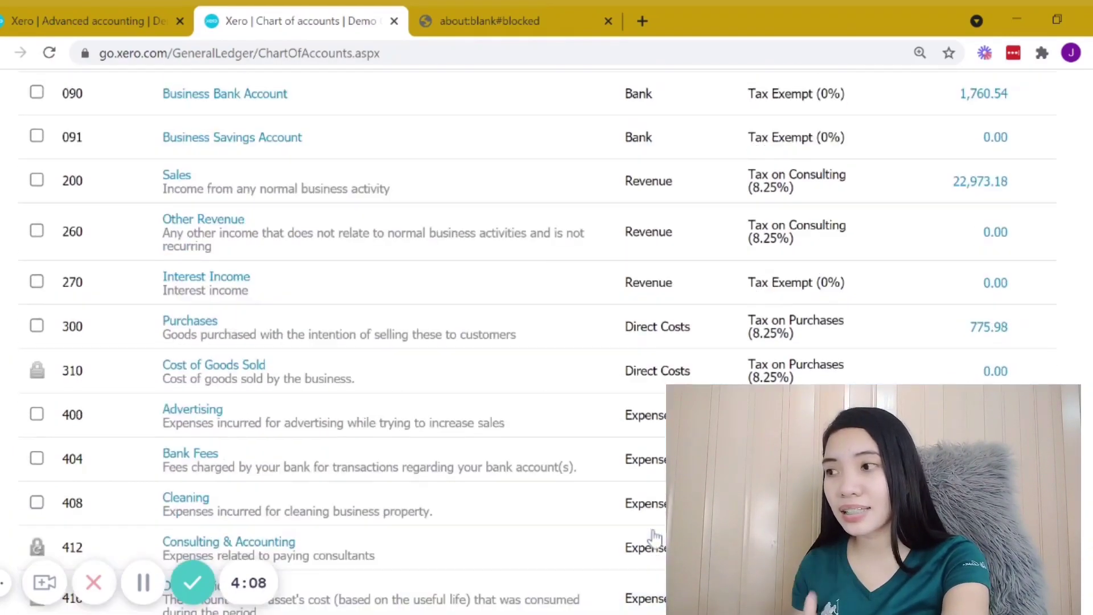
scroll(649, 529, down, 1)
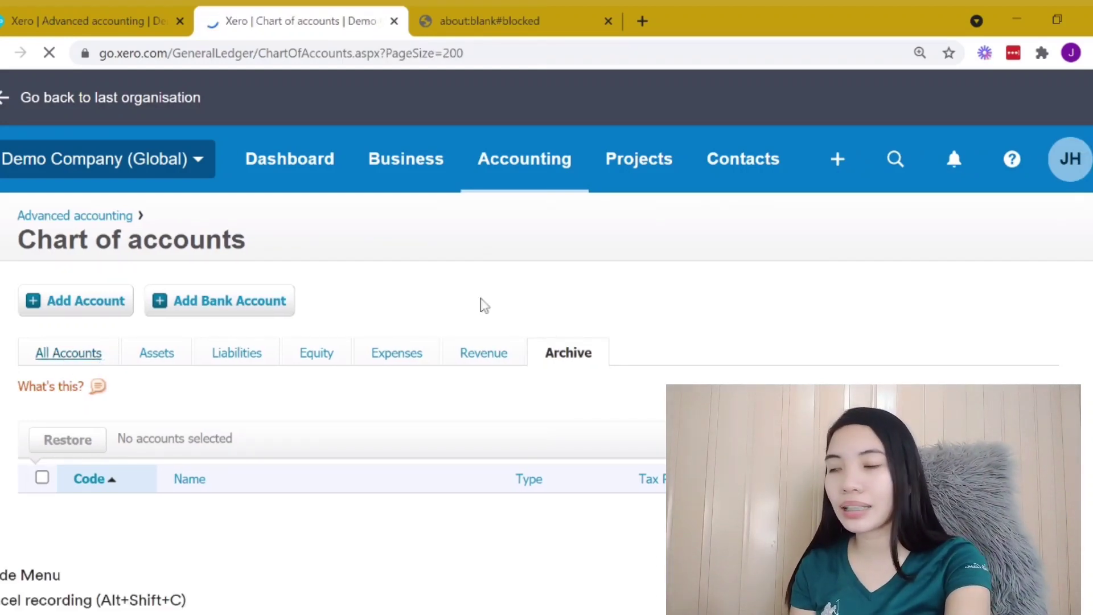
scroll(236, 402, down, 1)
scroll(234, 396, down, 3)
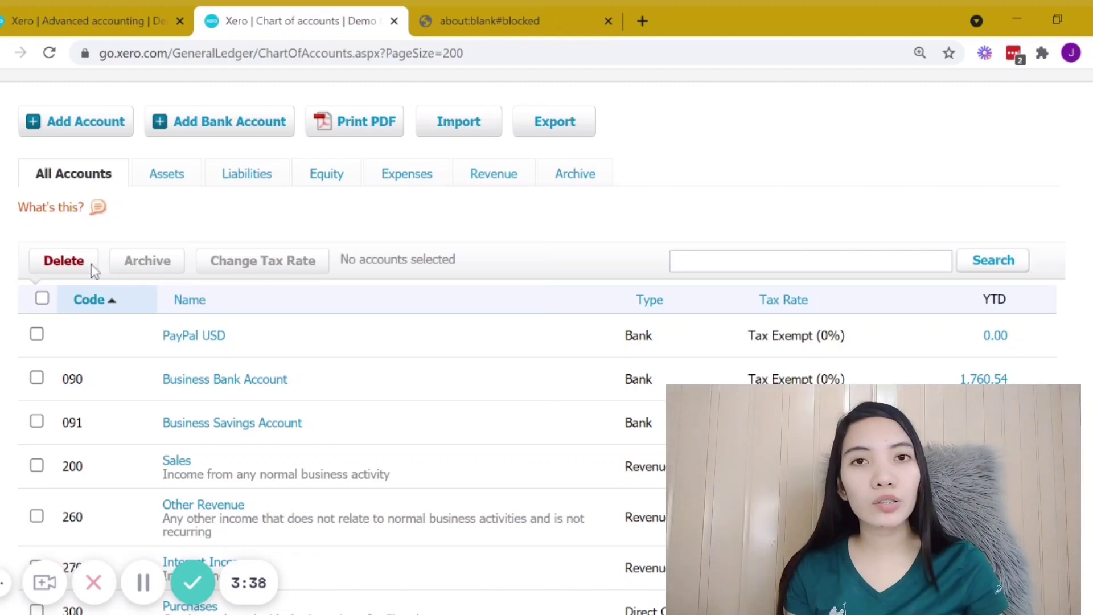
scroll(310, 254, up, 2)
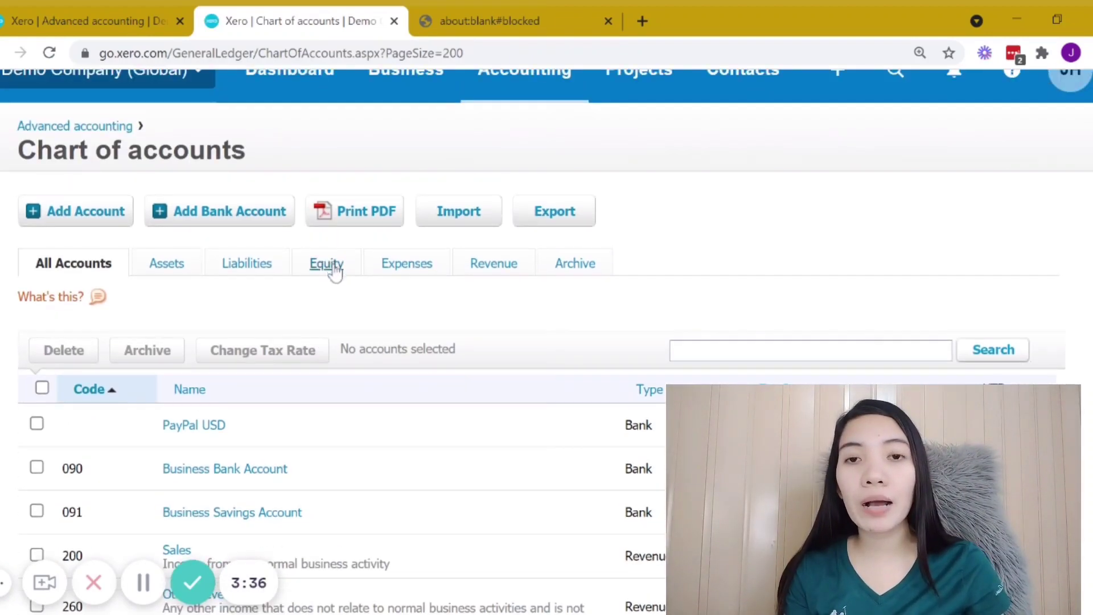
scroll(336, 273, up, 2)
scroll(370, 296, down, 2)
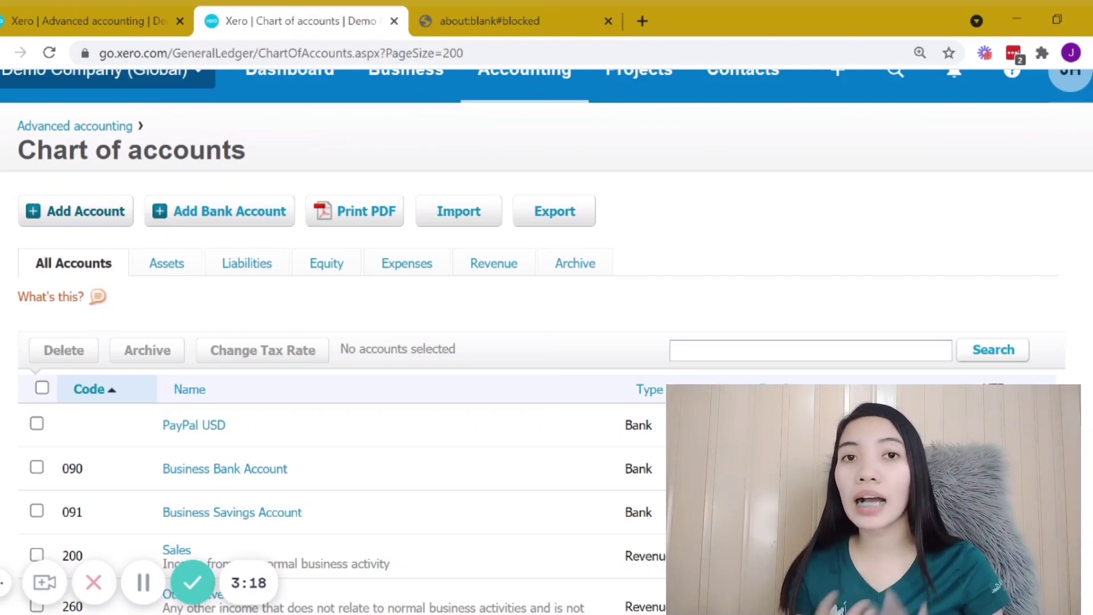
scroll(84, 306, up, 2)
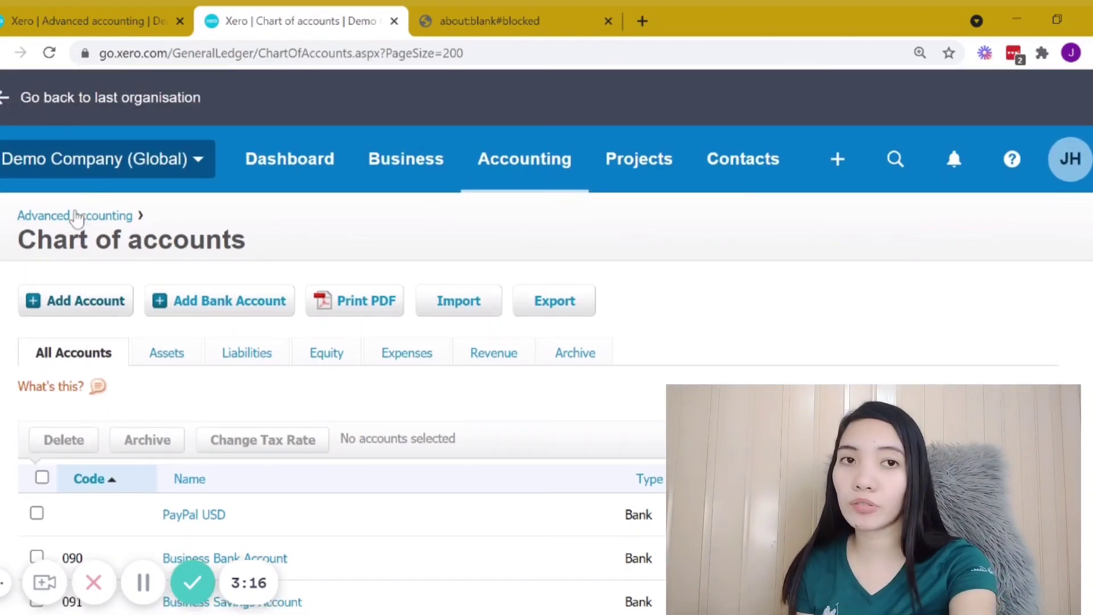
Step: Start adding a new account, browse the available account types, and choose Expense
click(83, 303)
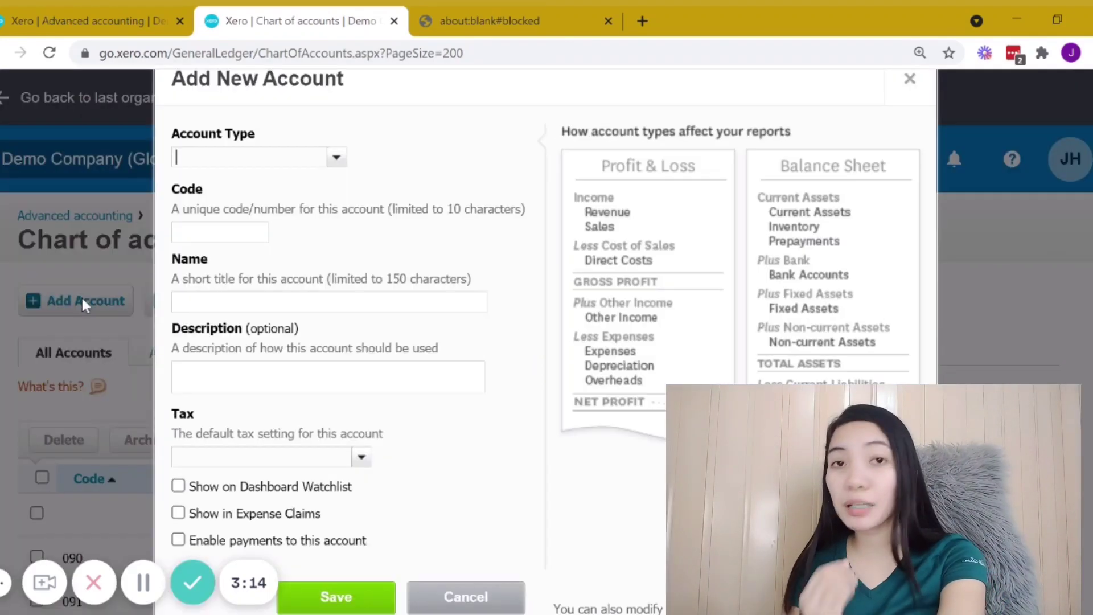
click(337, 158)
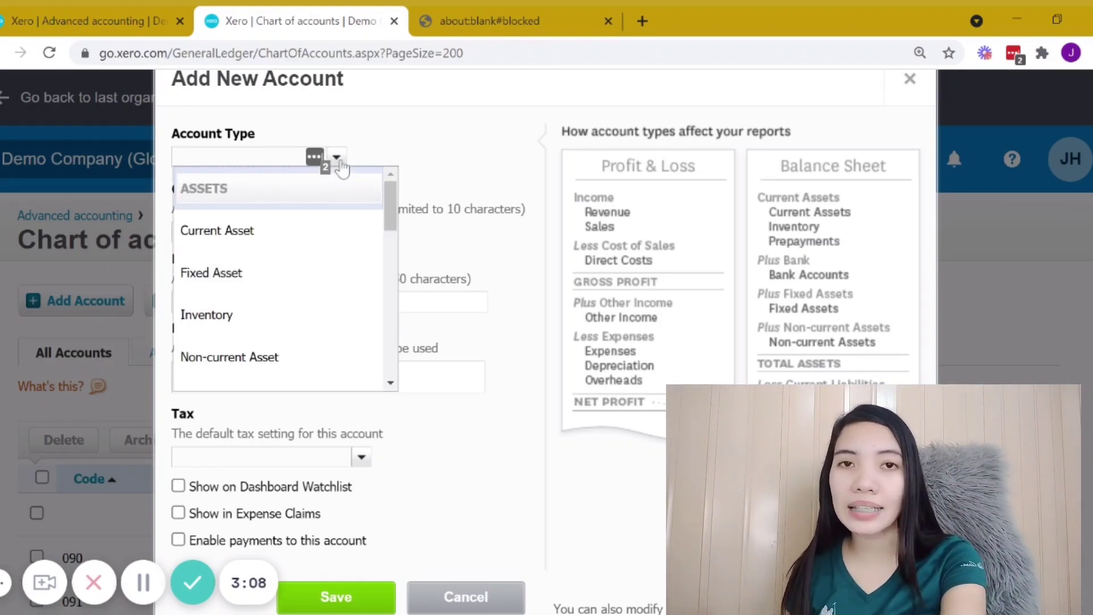
scroll(297, 312, down, 3)
scroll(302, 313, down, 6)
scroll(304, 311, down, 3)
scroll(308, 312, up, 10)
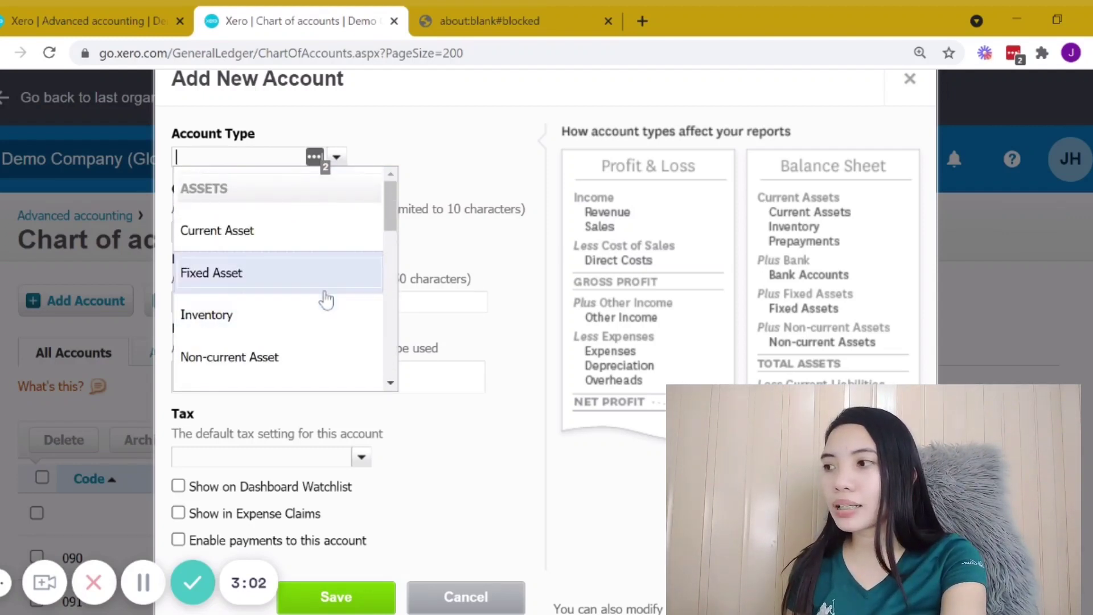
click(338, 160)
click(338, 159)
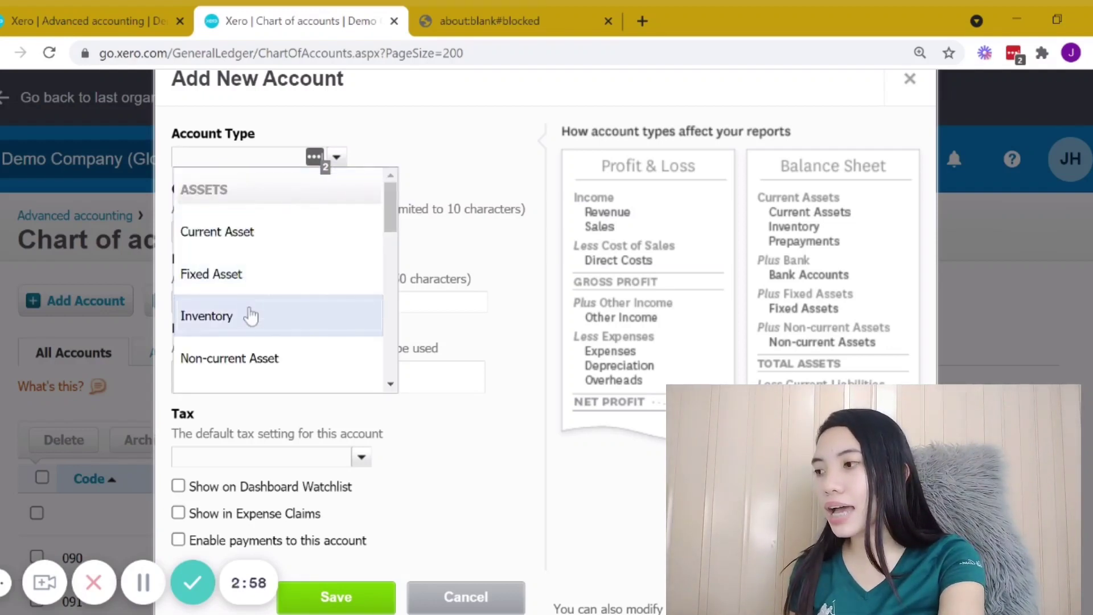
scroll(252, 317, down, 1)
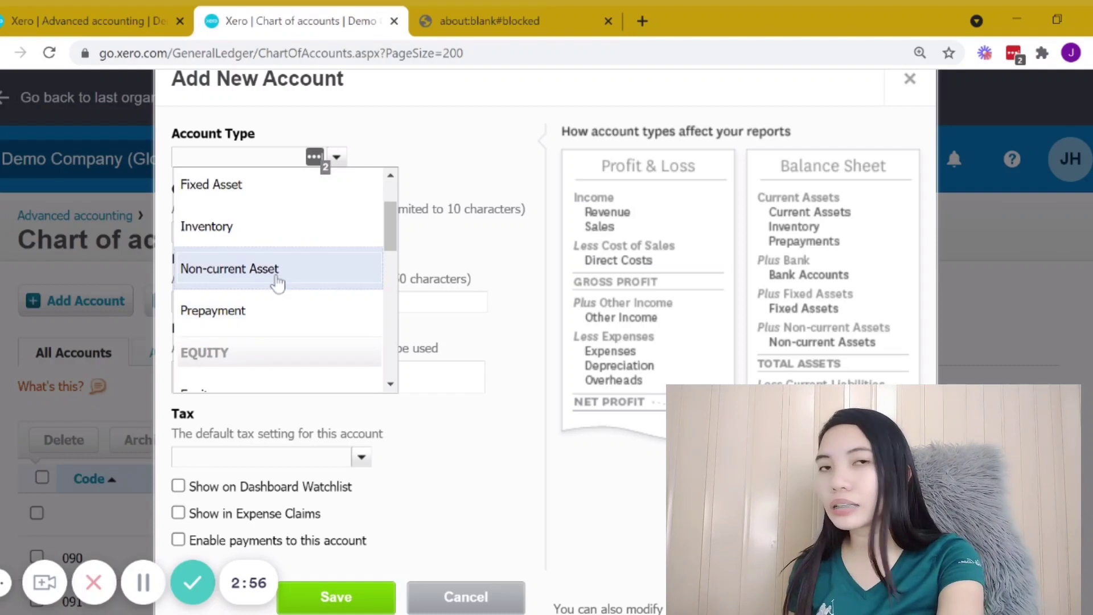
scroll(278, 283, down, 1)
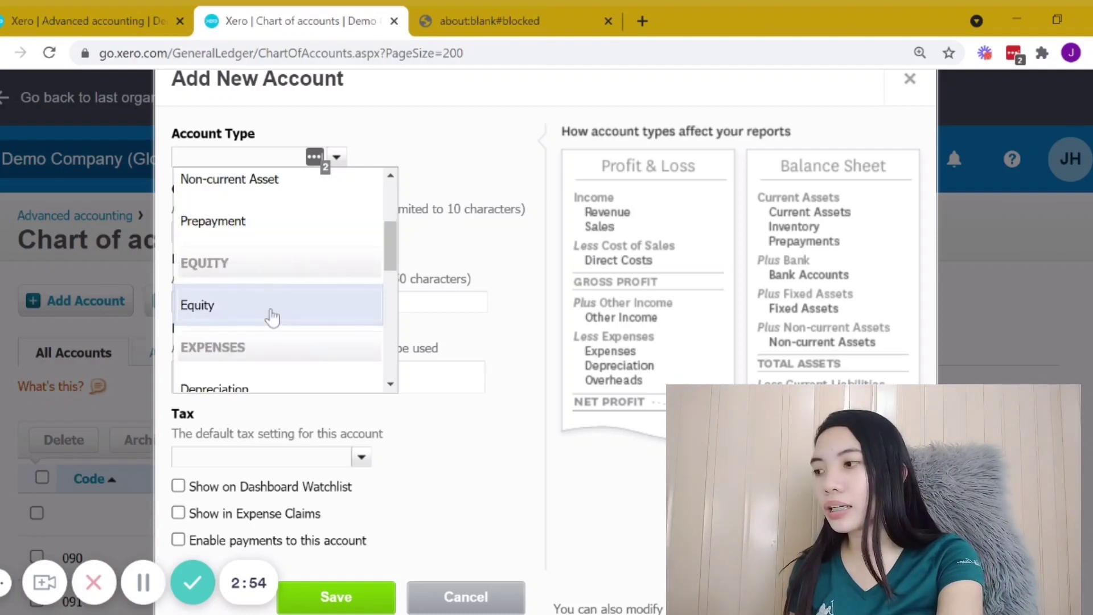
scroll(272, 301, down, 3)
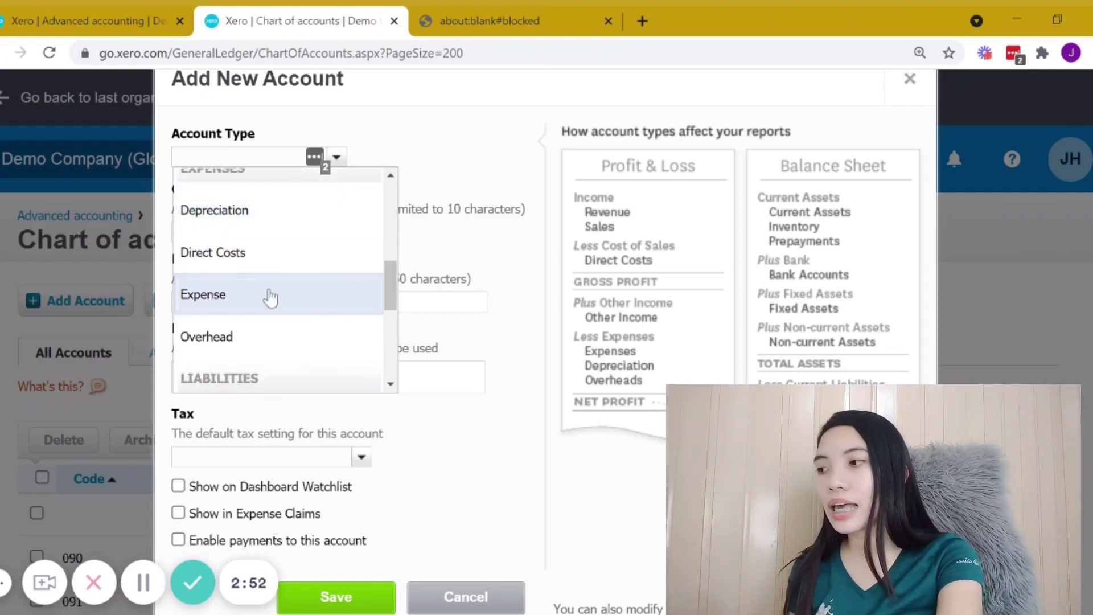
scroll(272, 291, down, 3)
scroll(279, 278, down, 1)
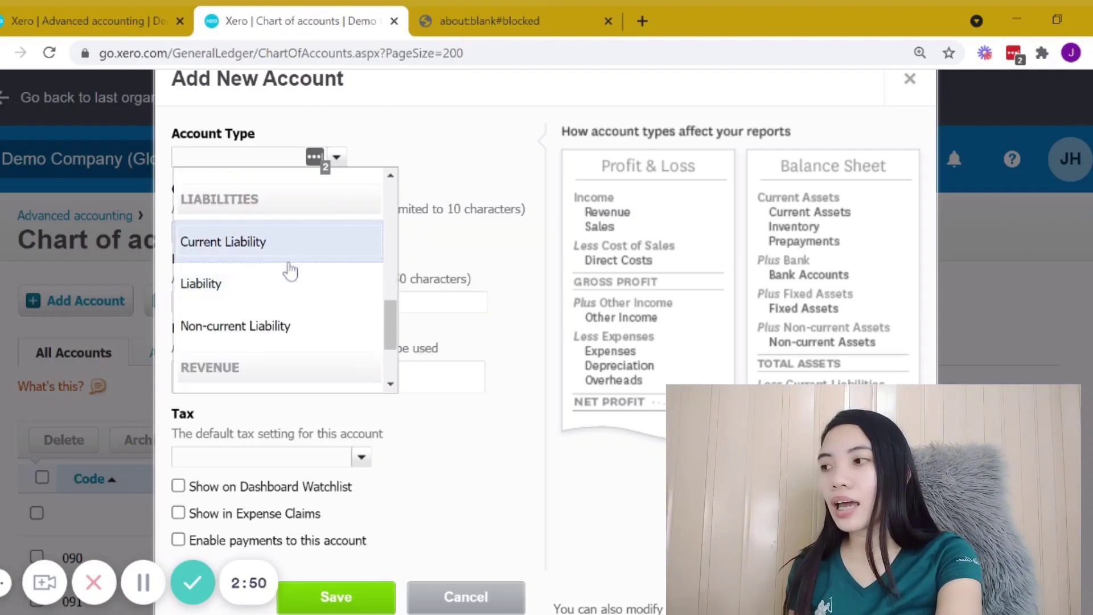
scroll(262, 290, down, 2)
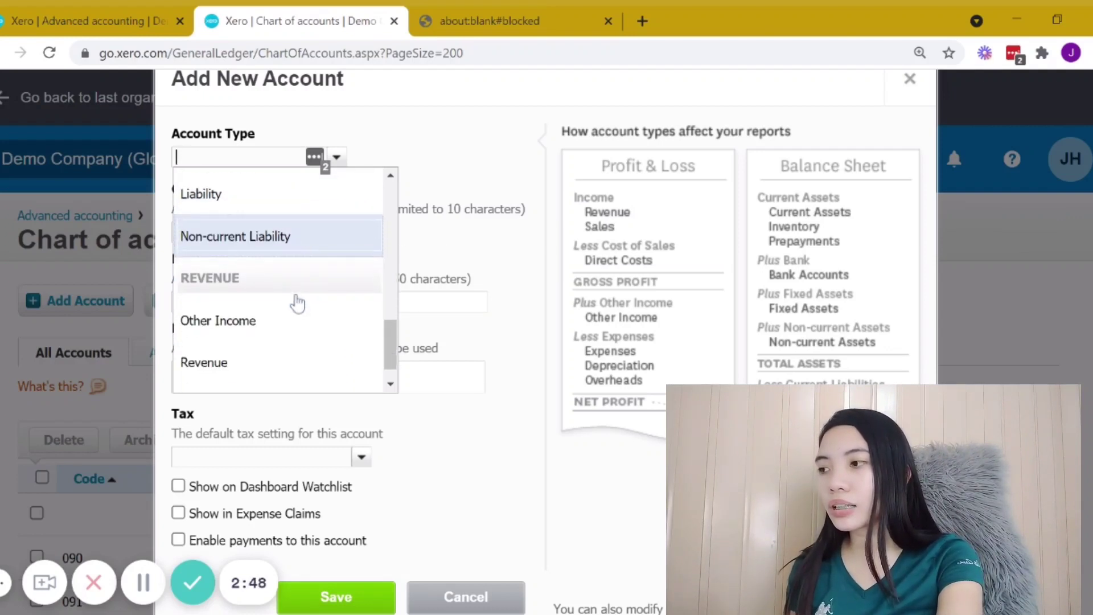
scroll(296, 274, down, 1)
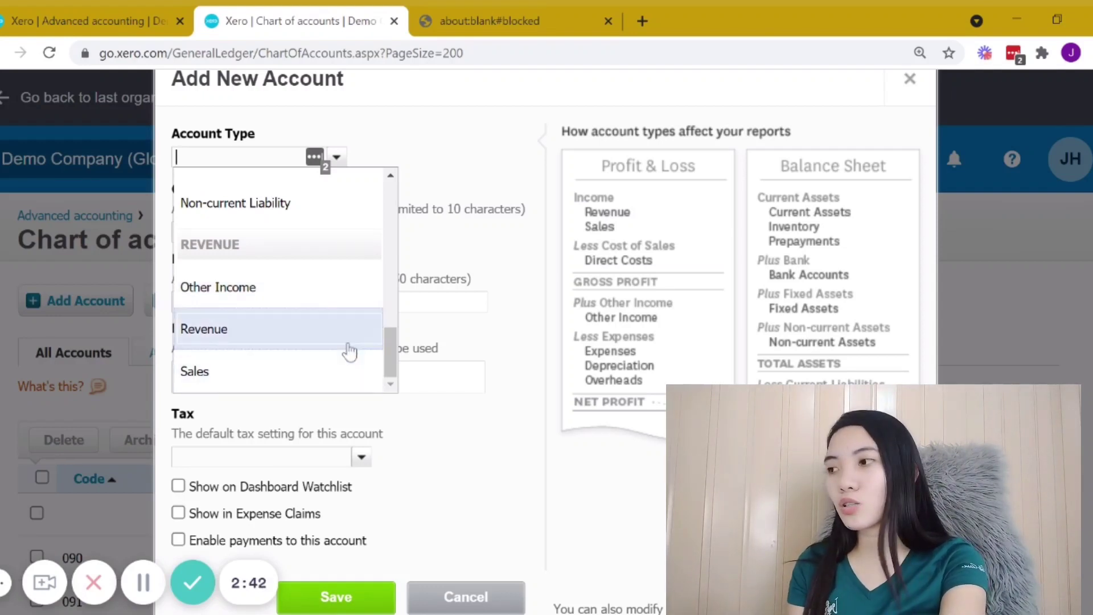
scroll(312, 293, up, 3)
scroll(307, 291, up, 3)
scroll(307, 293, down, 5)
click(310, 296)
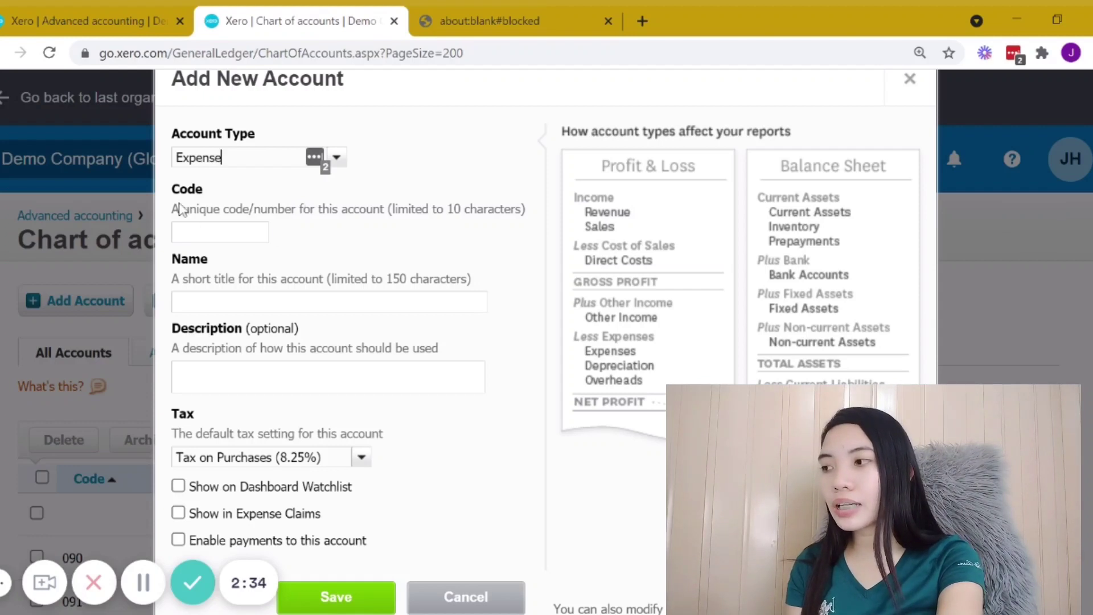
Step: Enter 1000 as the new account's code
drag(166, 190, 204, 191)
click(204, 196)
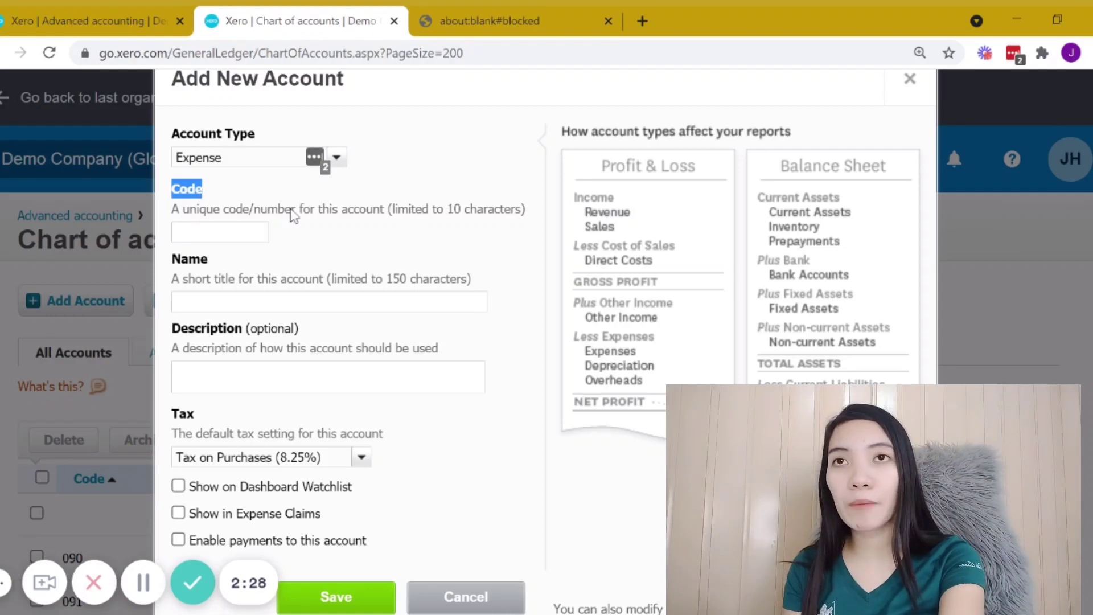
click(239, 232)
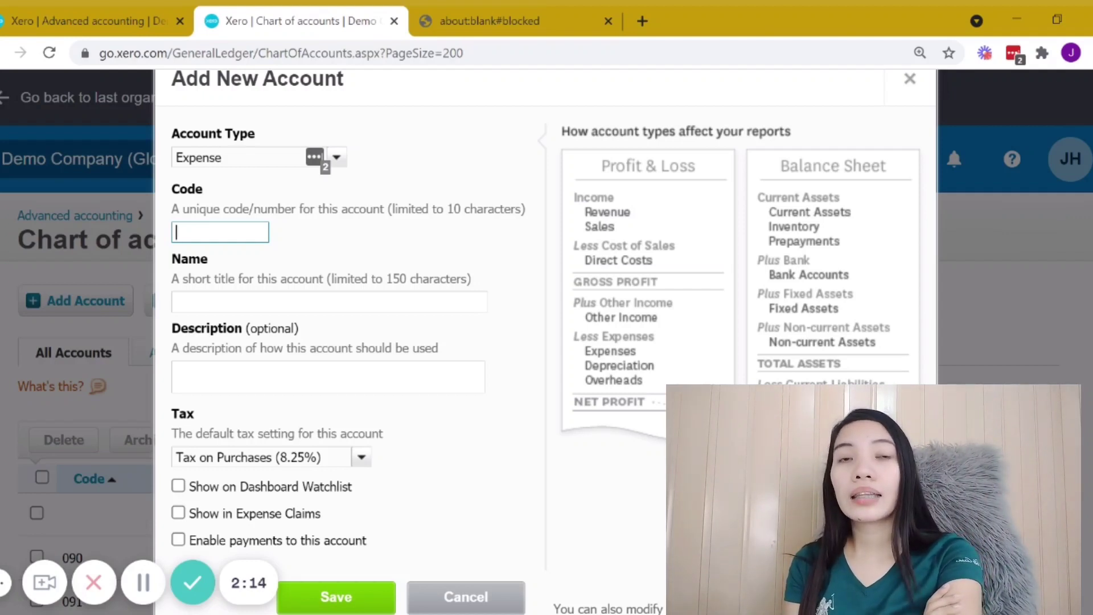
drag(447, 211, 521, 217)
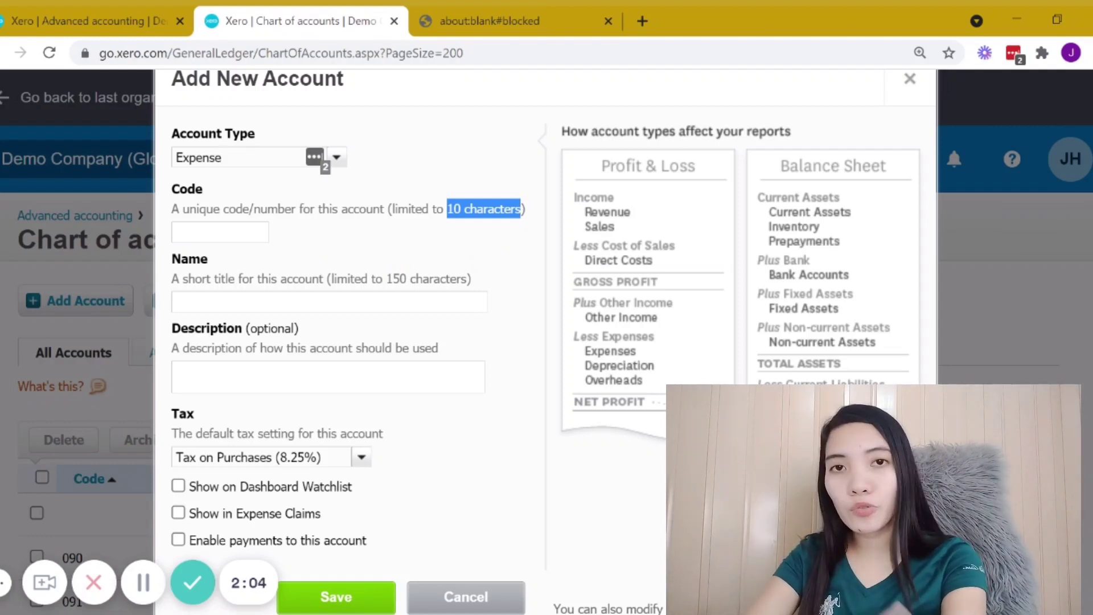
click(216, 233)
text(1000)
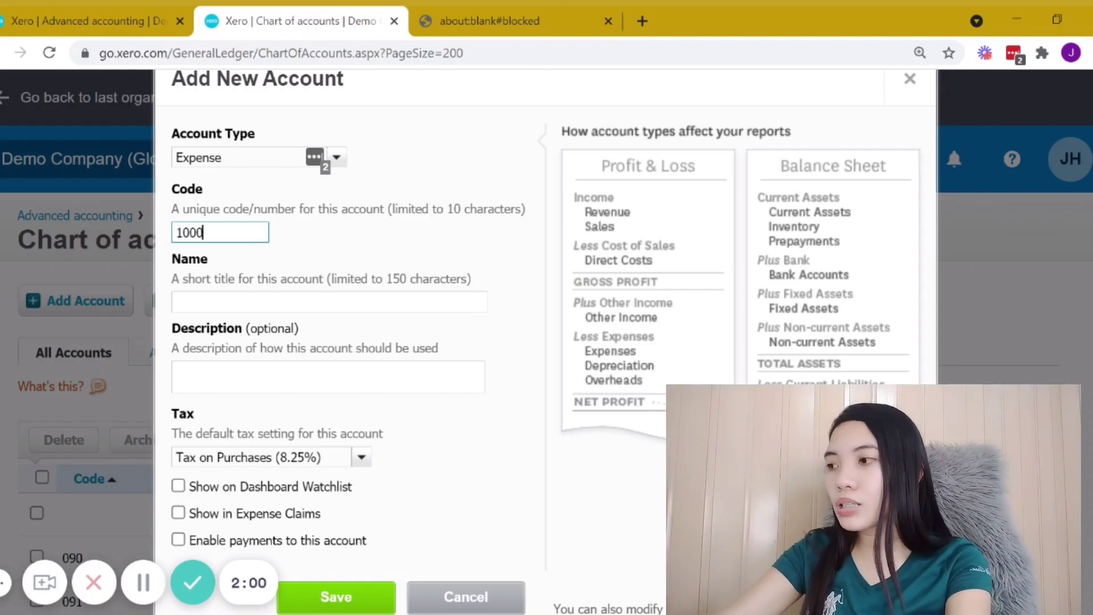
click(323, 253)
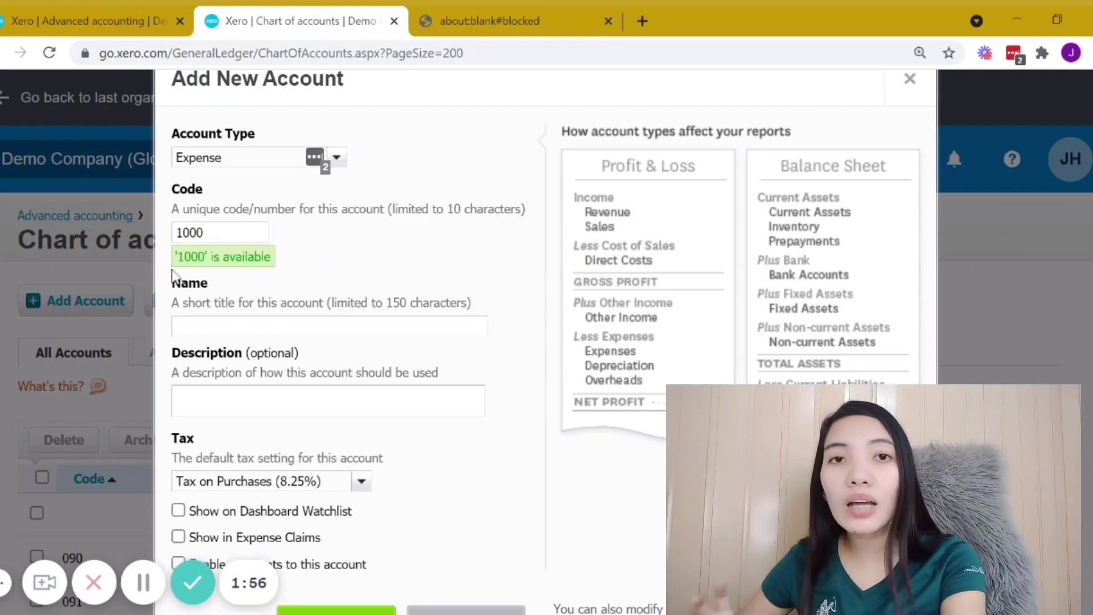
Step: Try entering 270 as the account code instead
drag(174, 256, 271, 271)
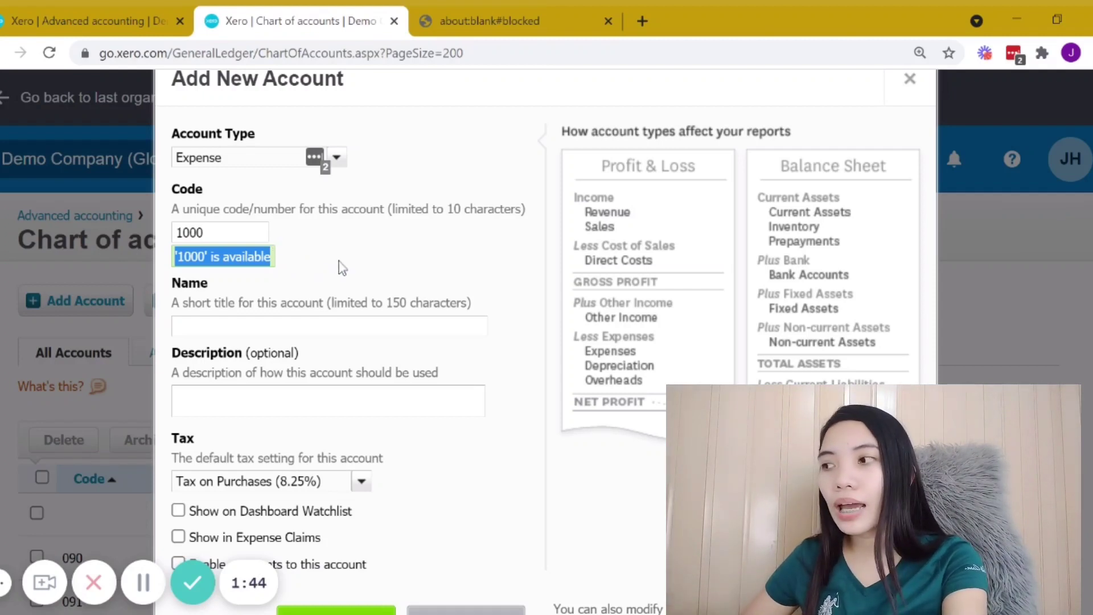
click(237, 238)
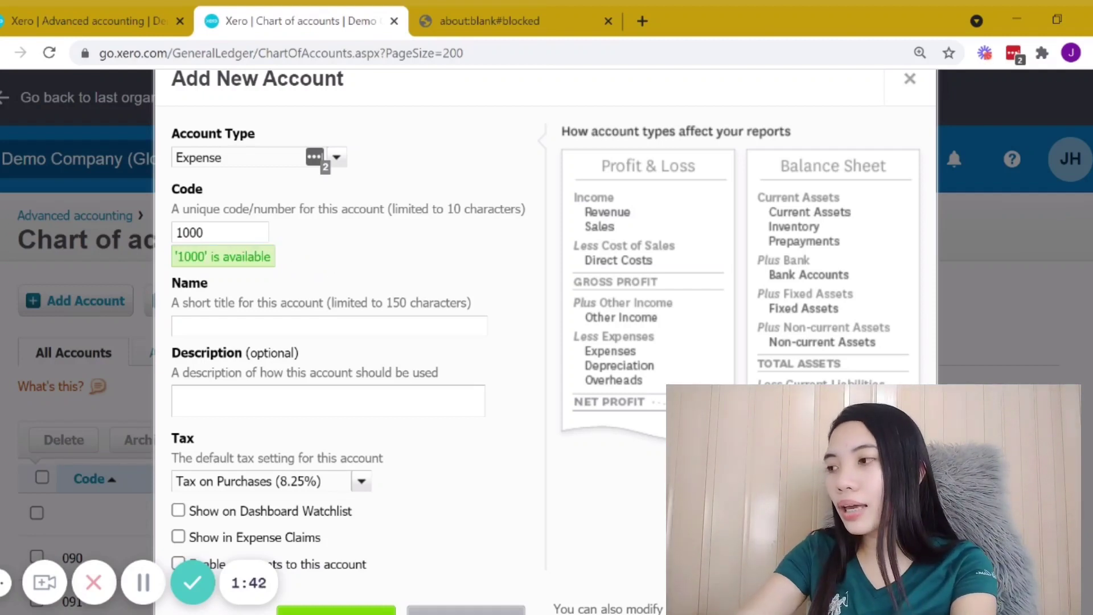
key(BackSpace)
key(BackSpace)
key(BackSpace)
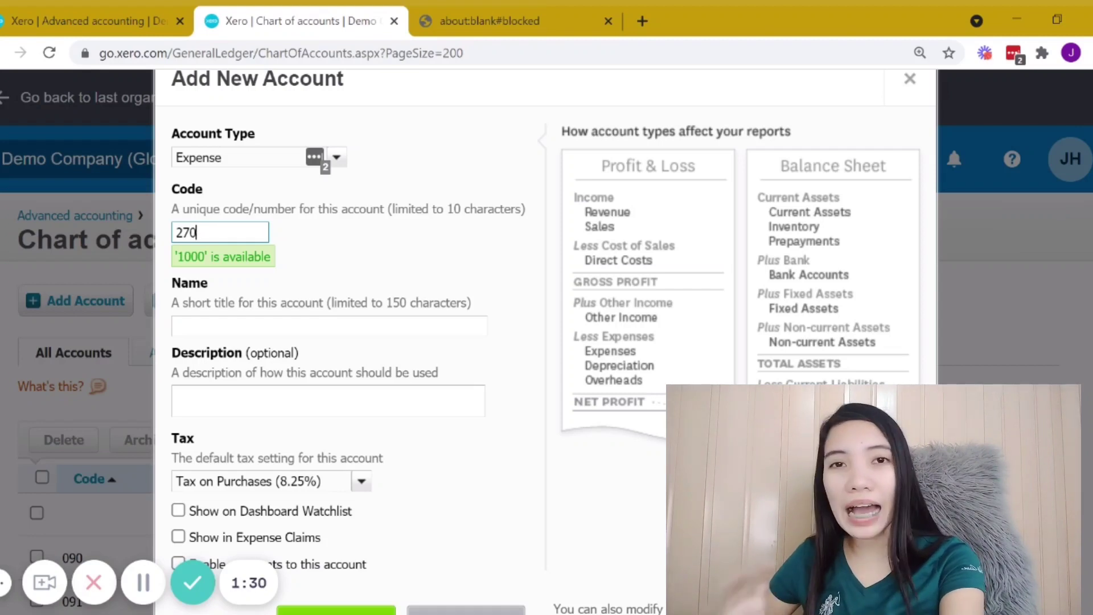
double_click(325, 244)
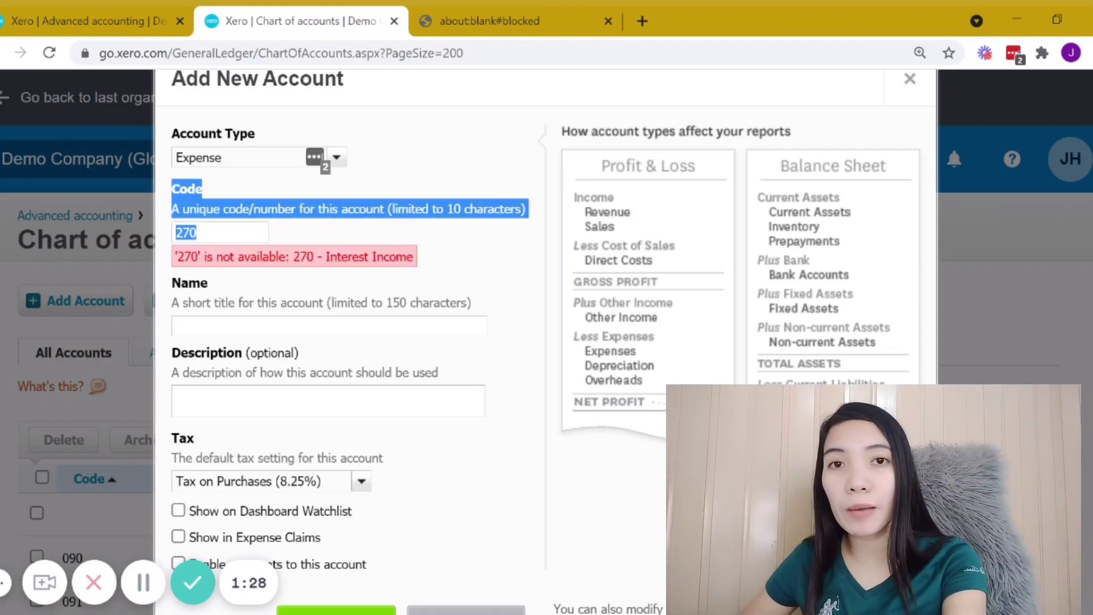
drag(294, 256, 452, 277)
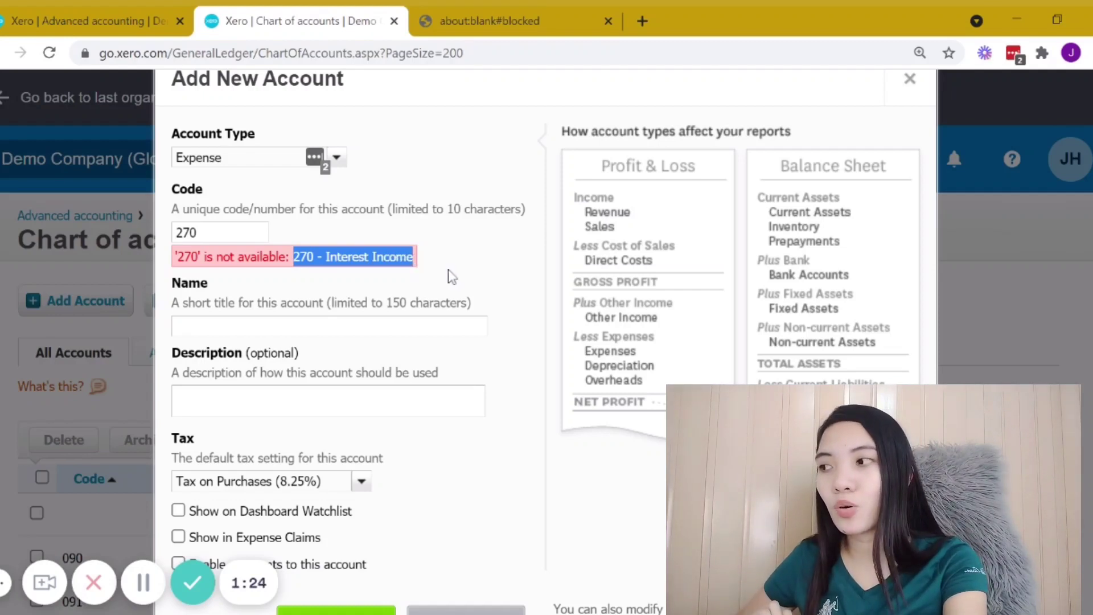
Step: Set the account code back to 1000
click(228, 232)
key(BackSpace)
key(BackSpace)
key(BackSpace)
text(1000)
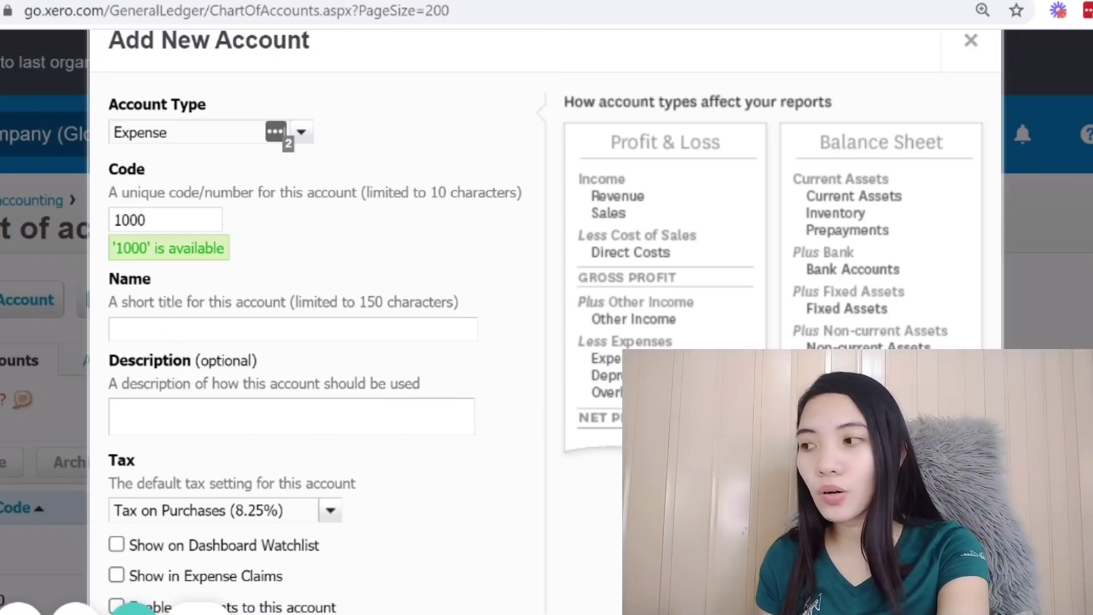
drag(109, 276, 488, 303)
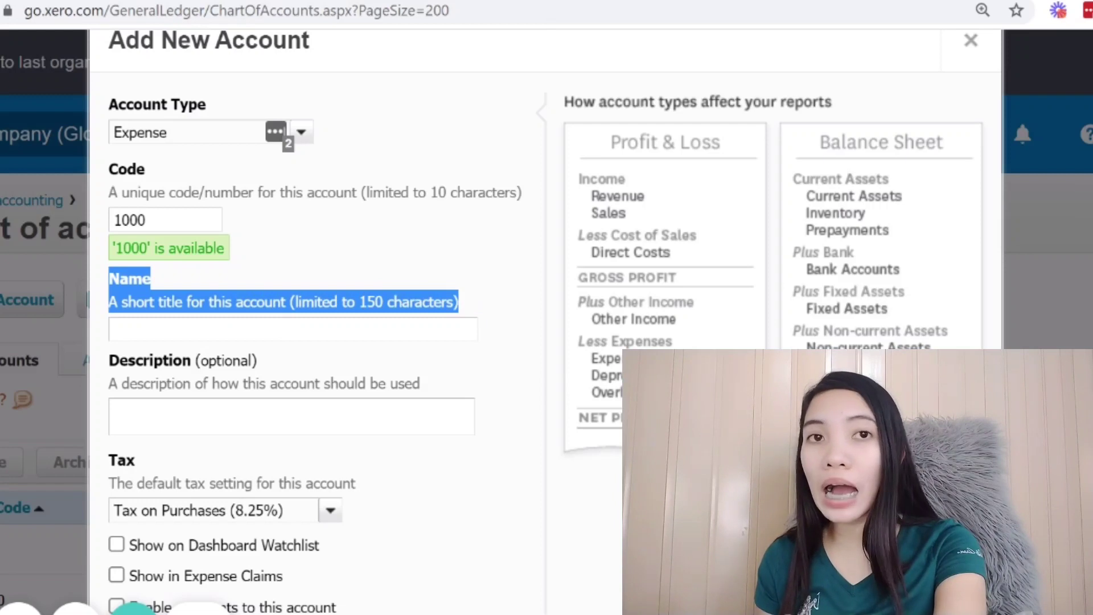
Step: Name the new account "Overseas Traveling"
click(293, 329)
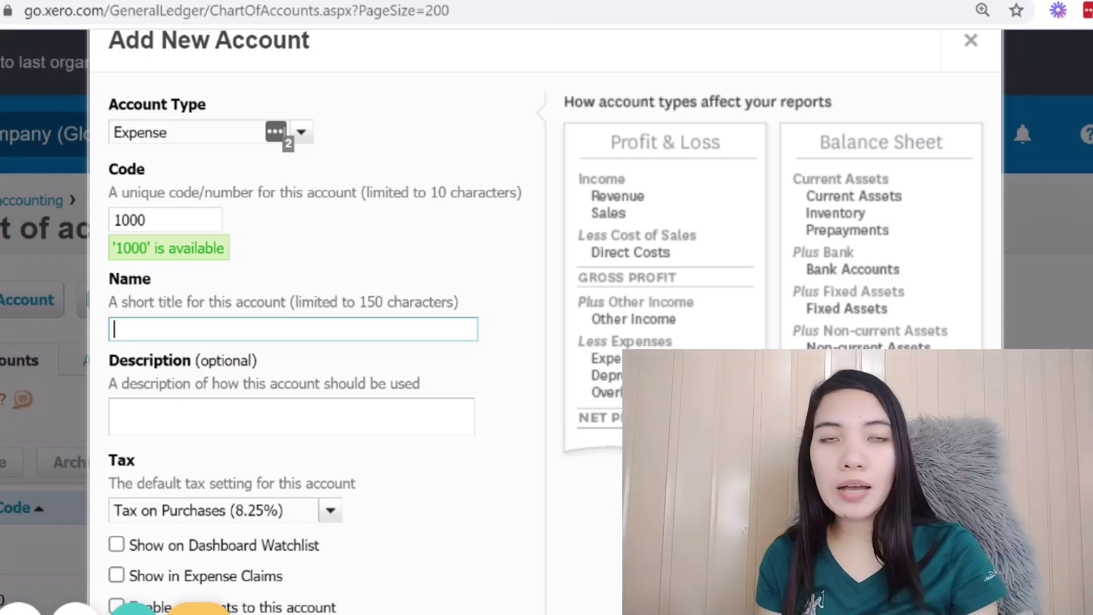
text(Overseas Traveling)
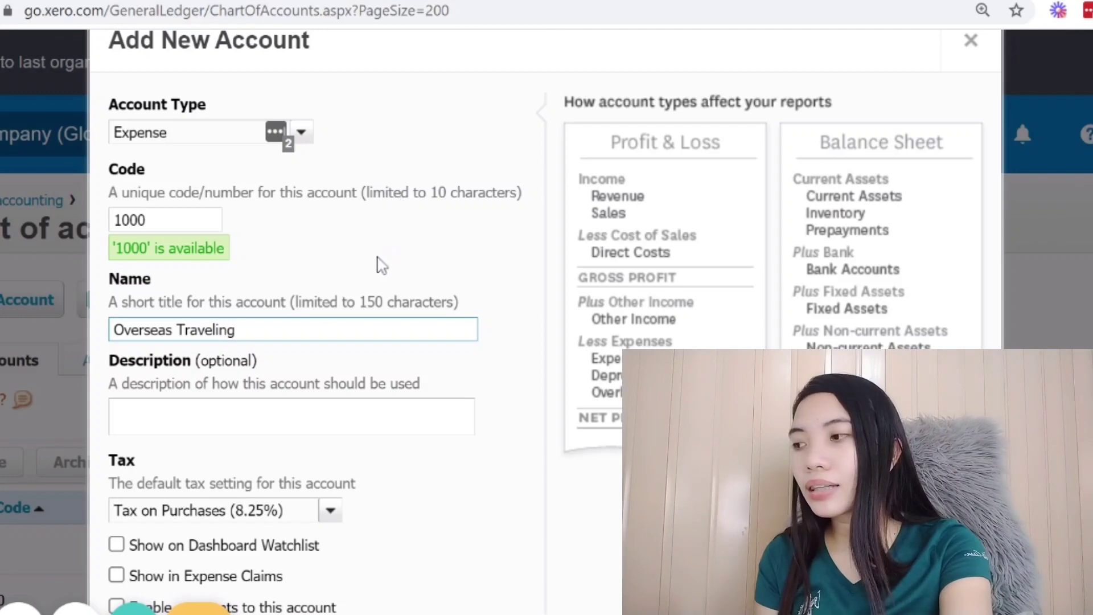
Step: Enter "Expense" as the account's description
scroll(119, 171, down, 3)
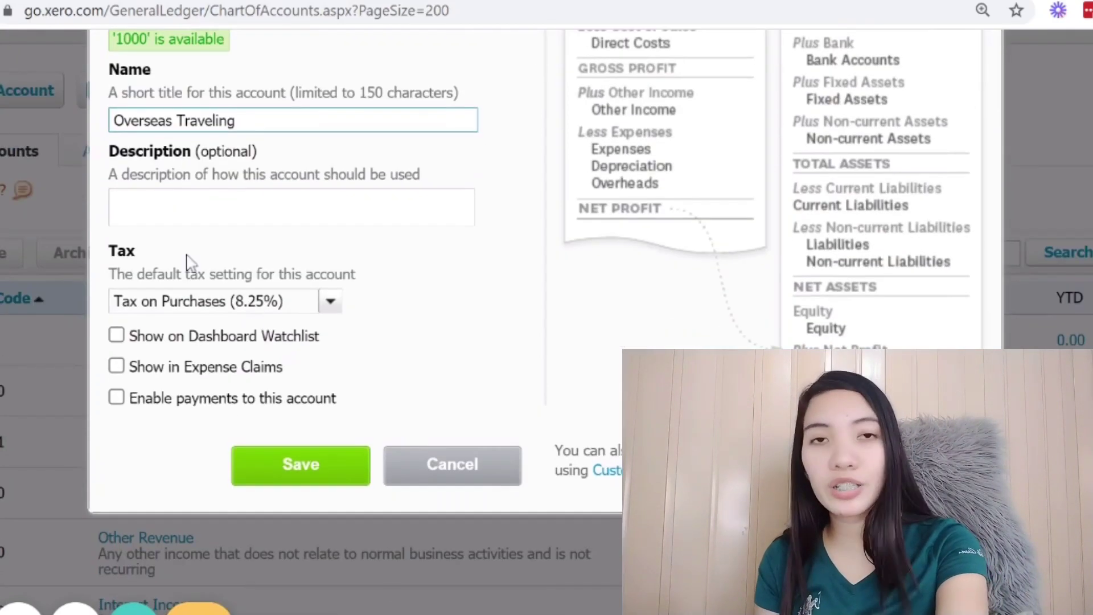
drag(111, 151, 265, 153)
click(368, 175)
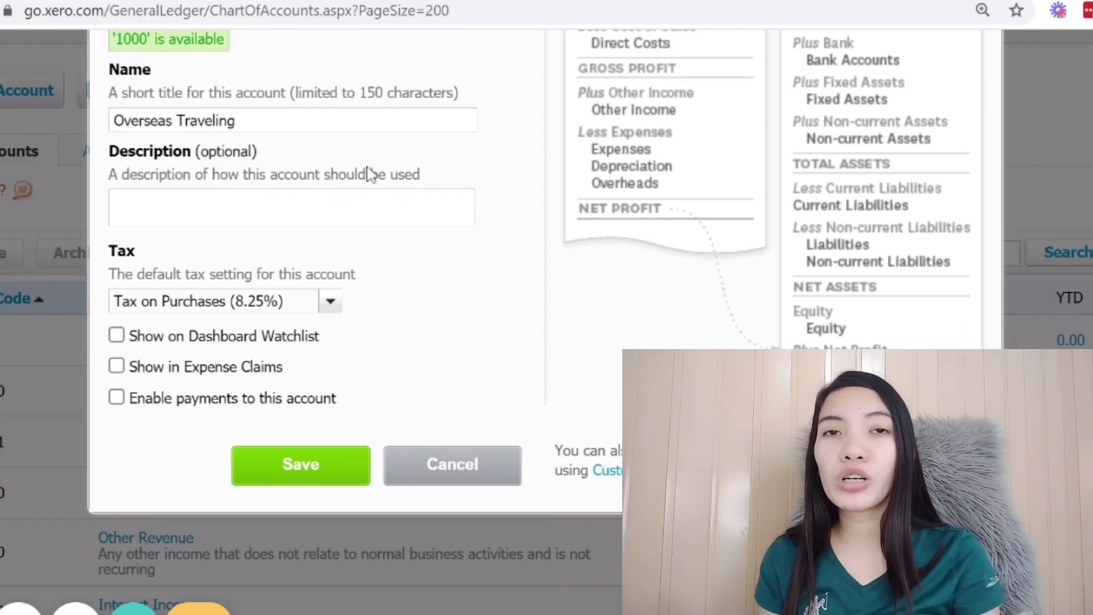
click(285, 207)
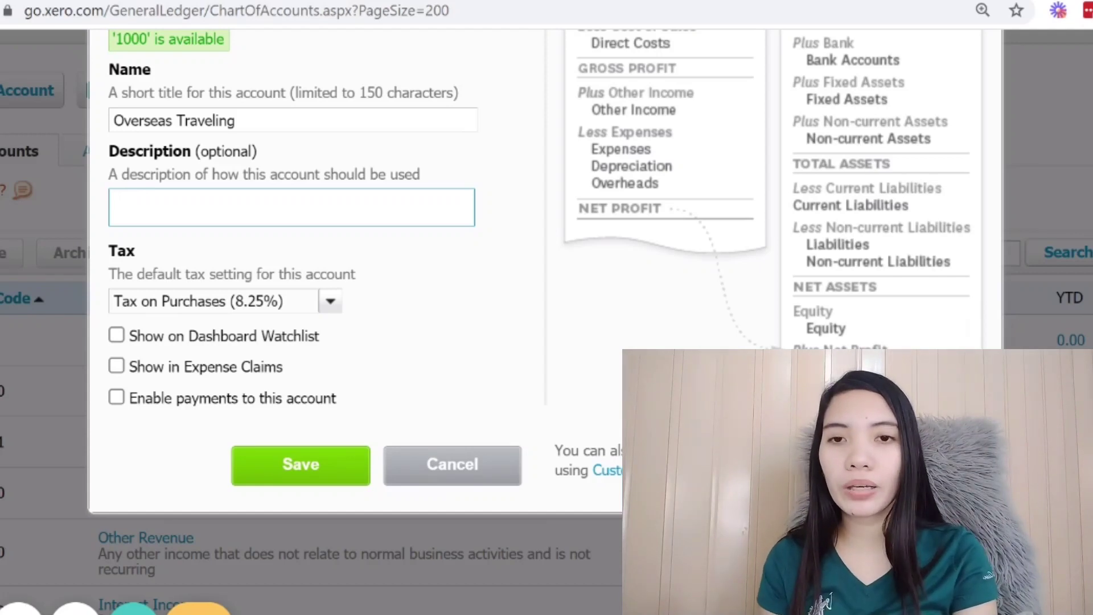
text(Exi)
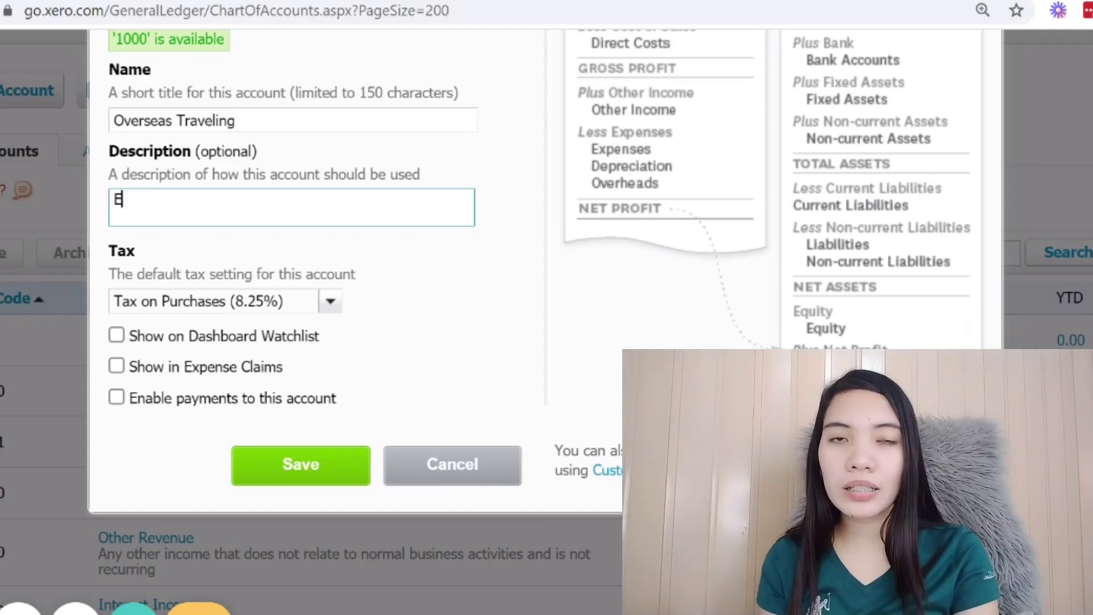
key(BackSpace)
text(pense)
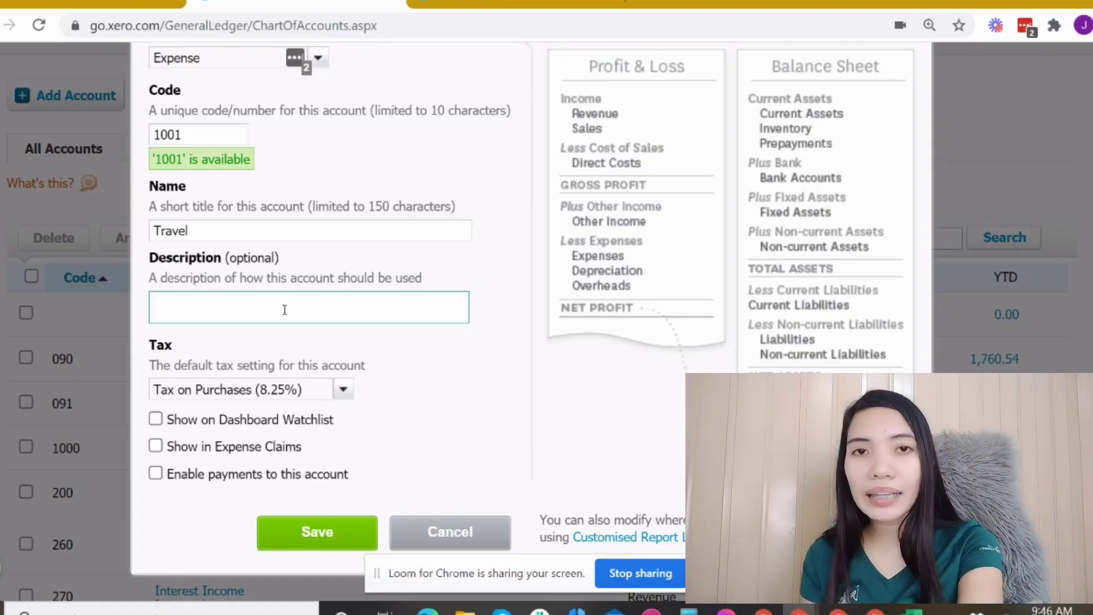
Step: Review the available default tax rate options for the account without changing the rate
scroll(300, 320, down, 2)
click(344, 299)
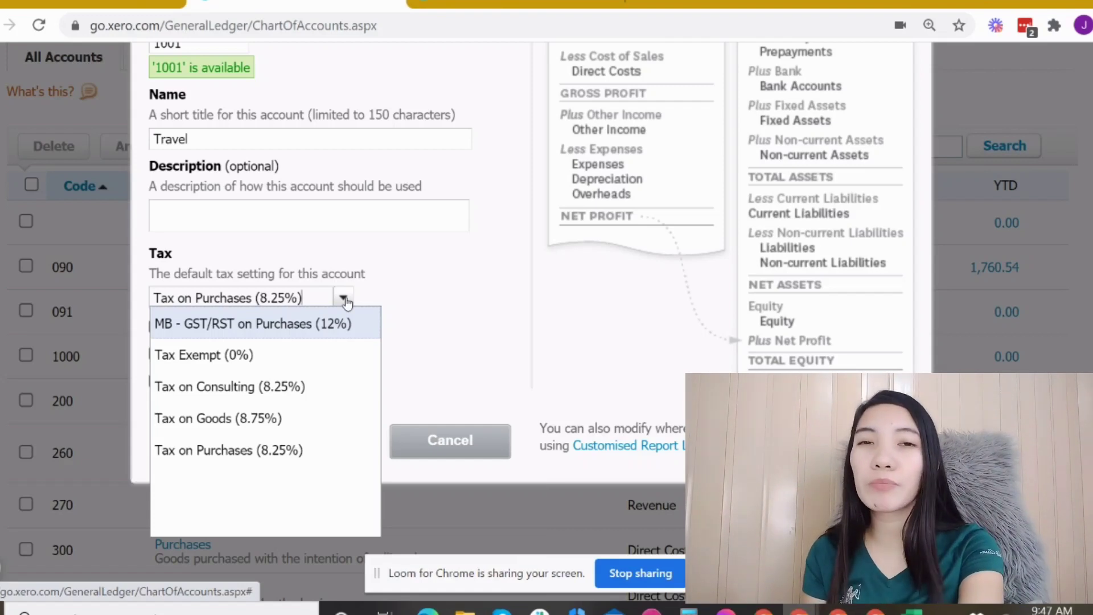
click(414, 313)
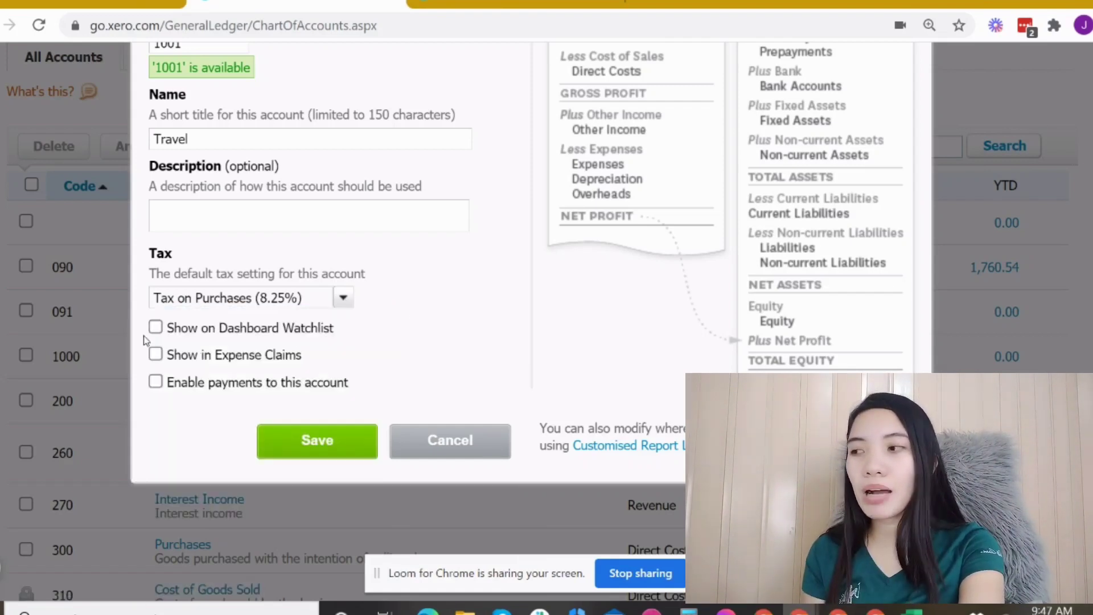
Step: Try showing the account on the dashboard watchlist, viewing the dashboard, then clear that option again
click(156, 329)
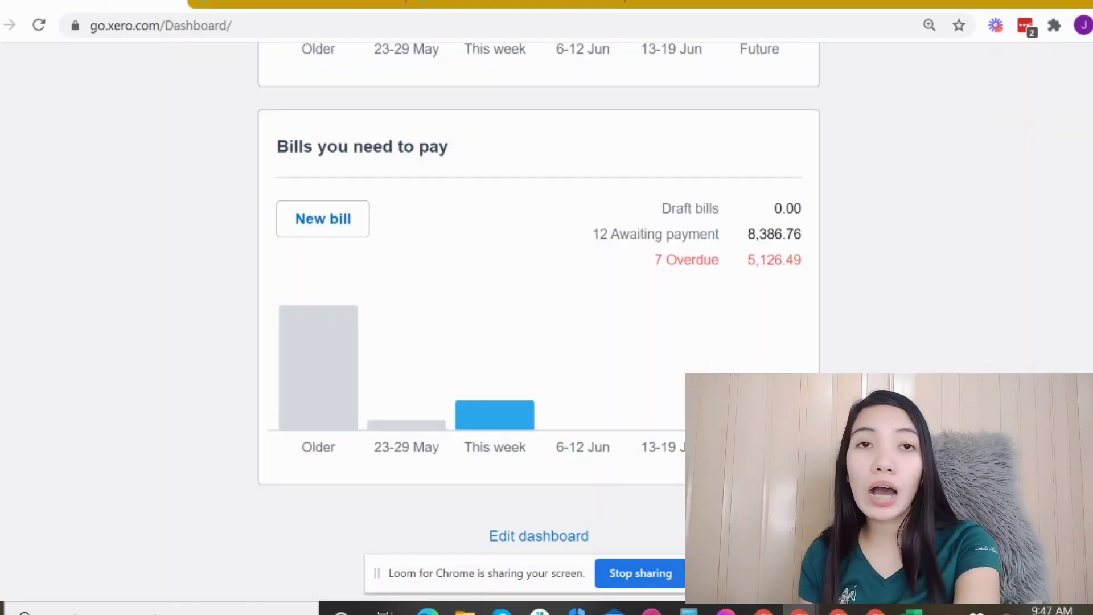
scroll(374, 203, up, 10)
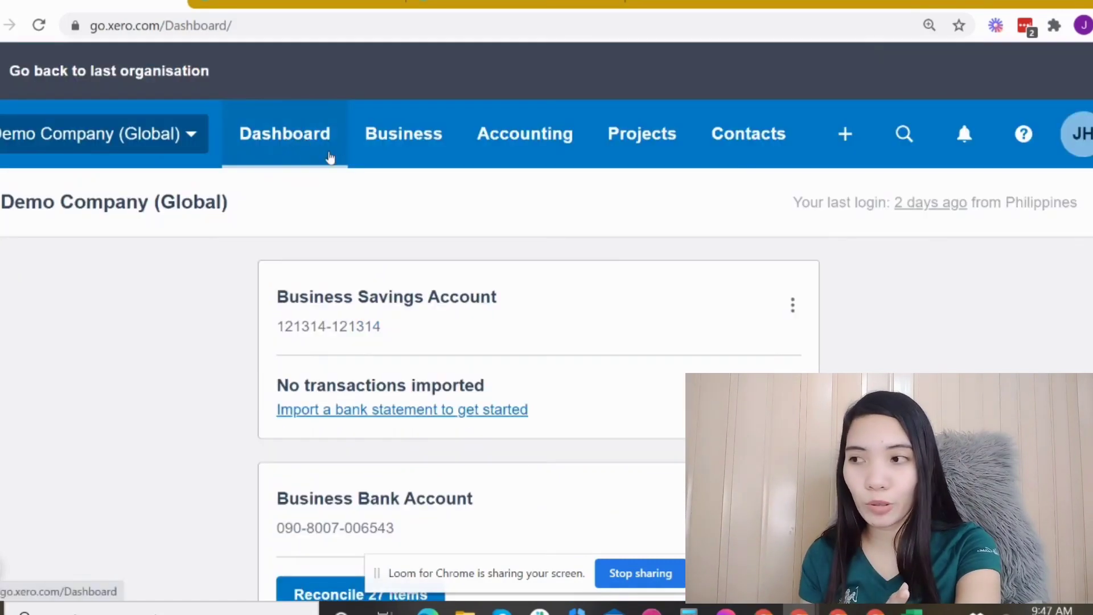
scroll(496, 373, down, 4)
scroll(496, 371, down, 17)
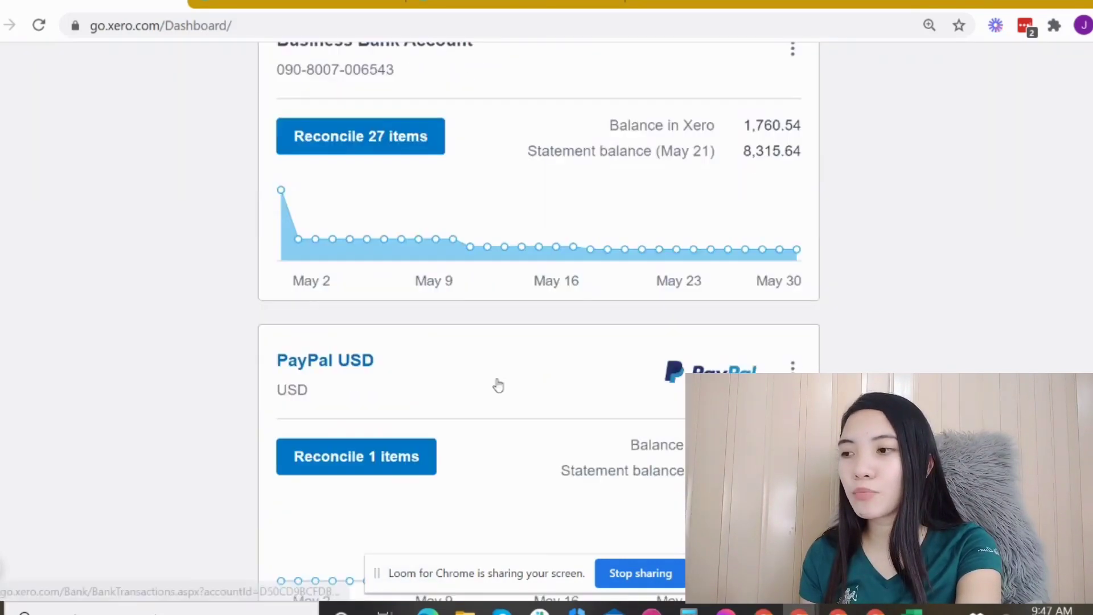
scroll(498, 387, down, 3)
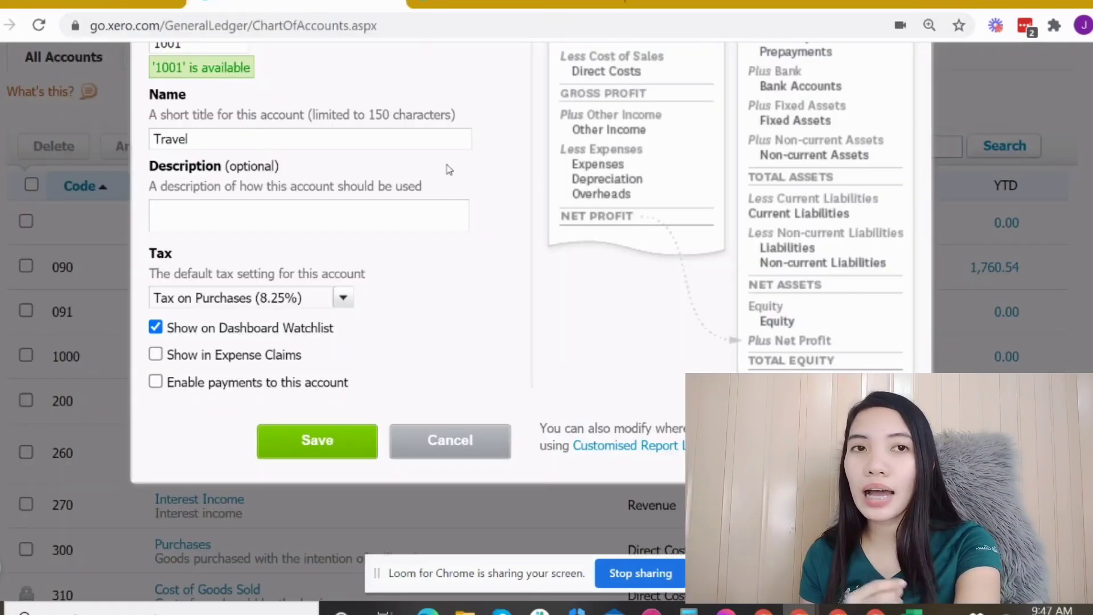
click(156, 328)
Step: Toggle Show in Expense Claims on and off, enable payments to this account, and save the account
click(155, 354)
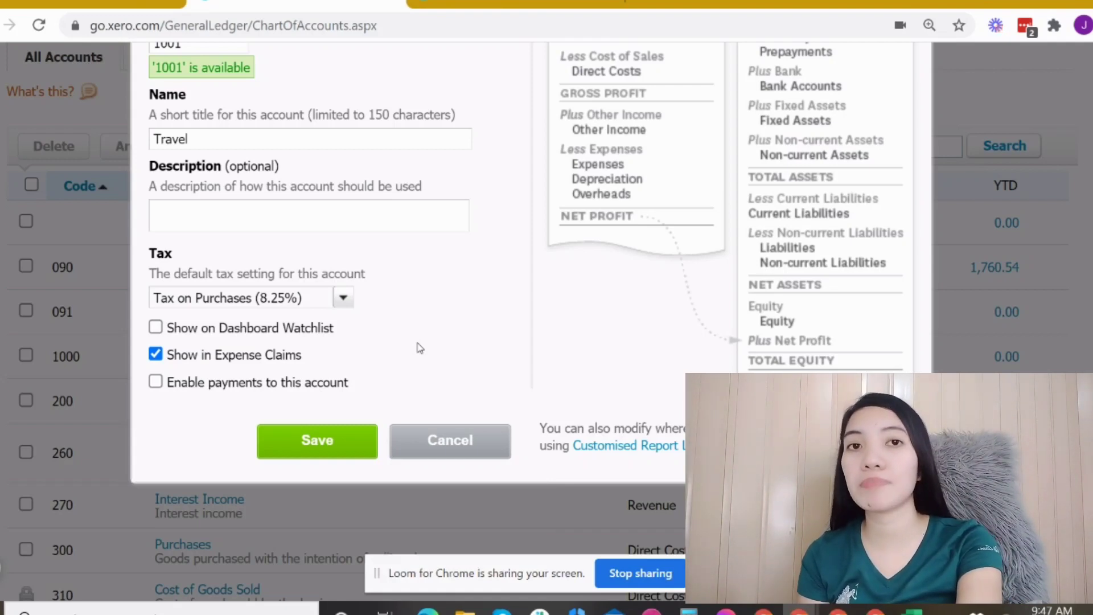
click(155, 354)
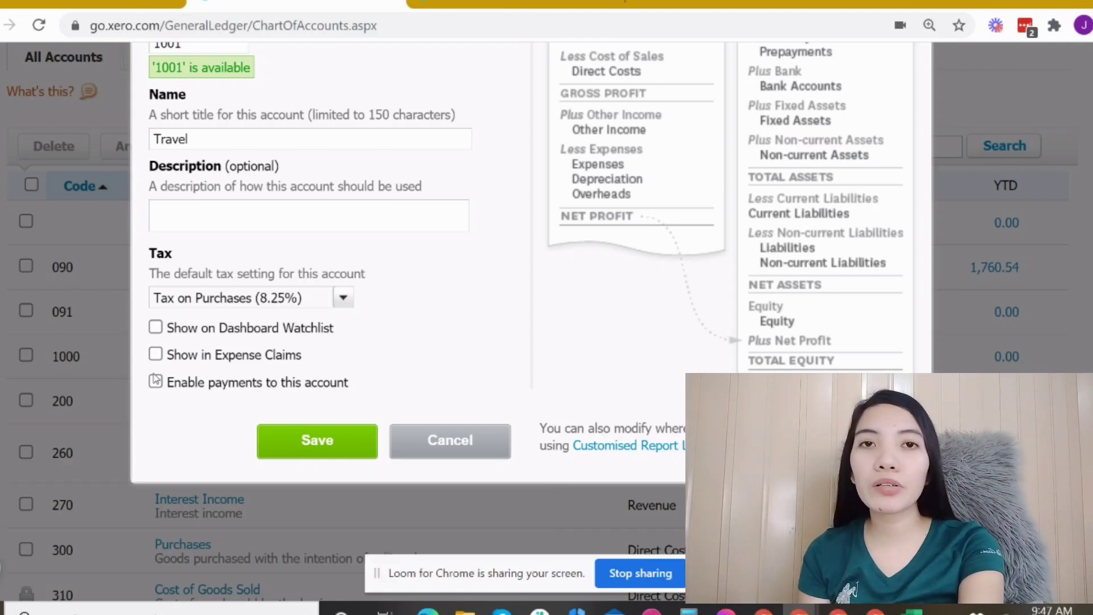
click(156, 383)
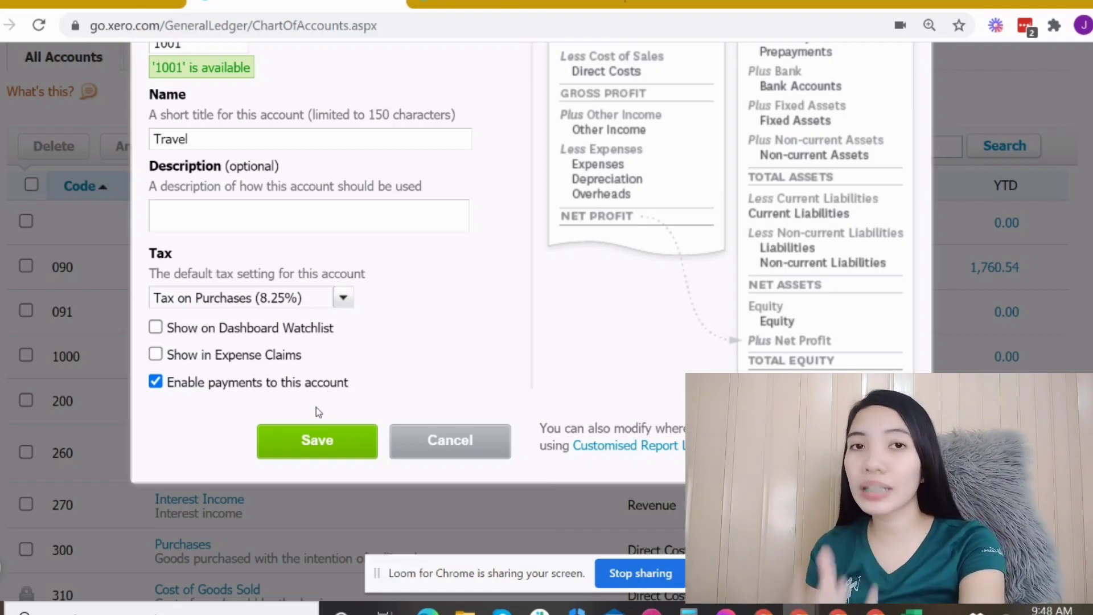
click(336, 450)
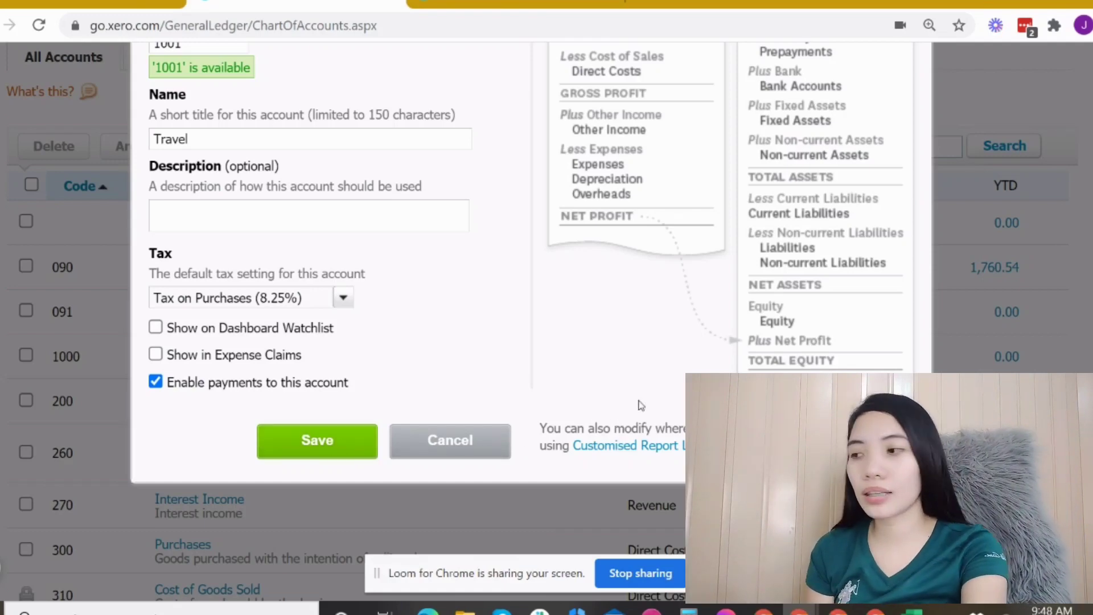
Step: Open the chart of accounts import page and dismiss the account balances warning
scroll(626, 341, up, 5)
click(903, 161)
scroll(910, 315, down, 3)
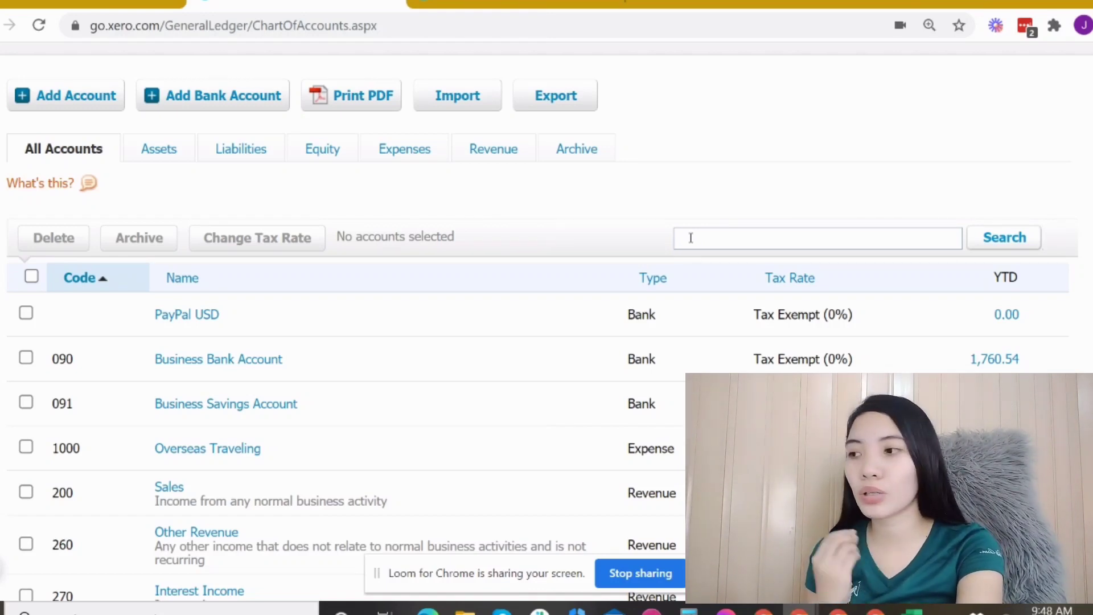
click(478, 107)
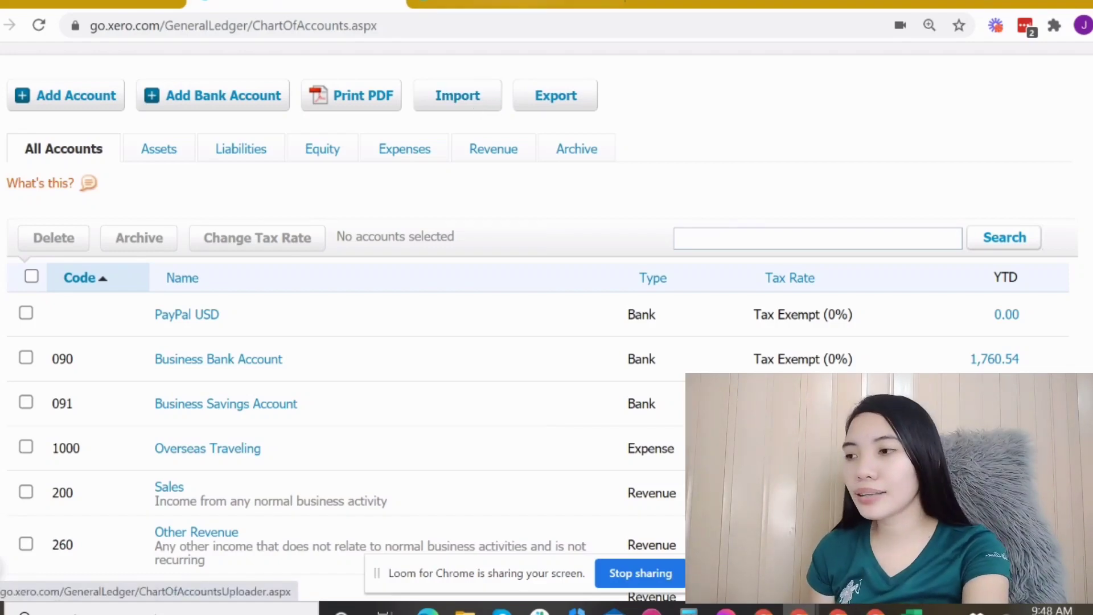
scroll(547, 319, down, 2)
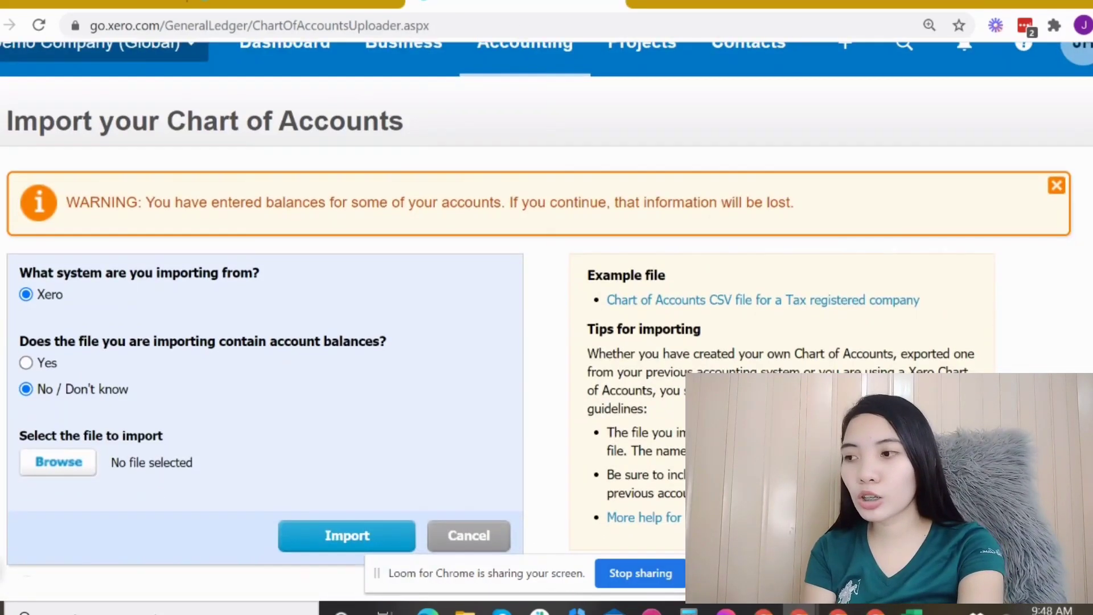
click(1056, 186)
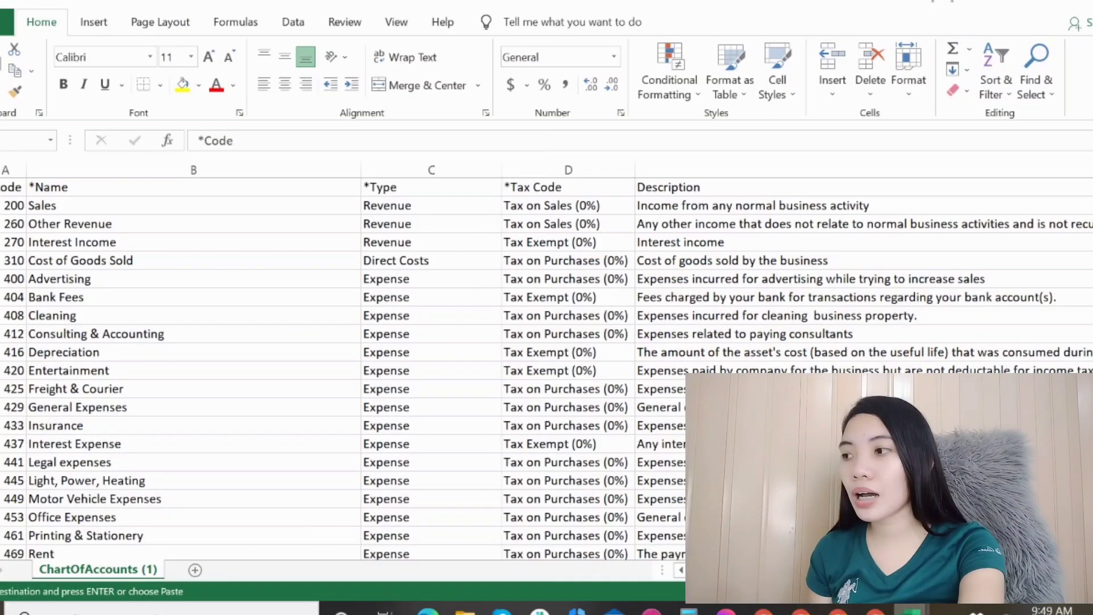
Step: Examine the required column headers in the exported ChartOfAccounts spreadsheet
click(911, 541)
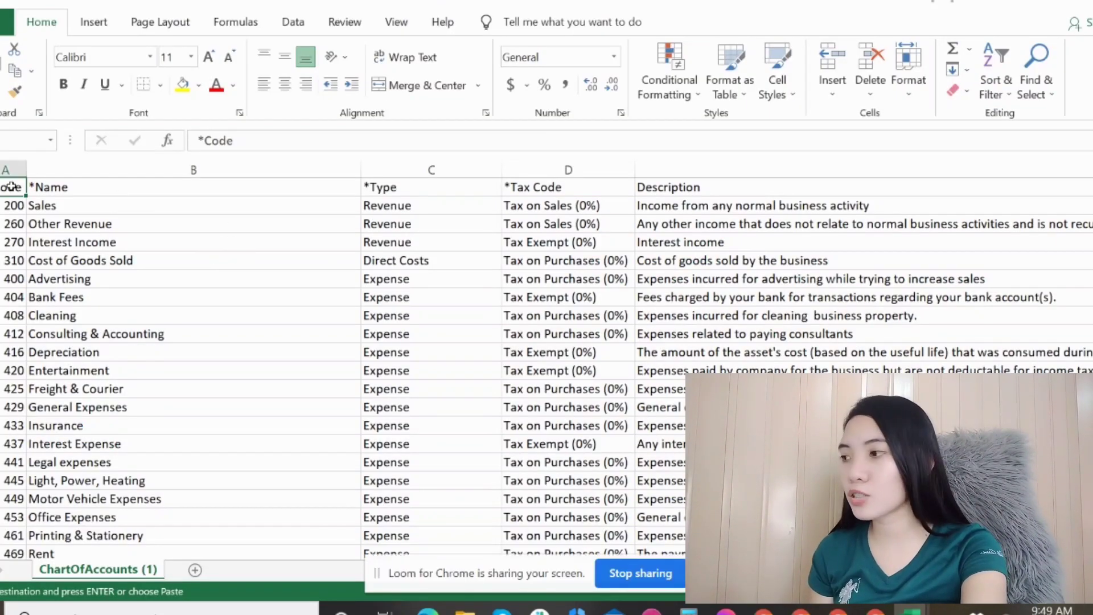
drag(10, 186, 120, 183)
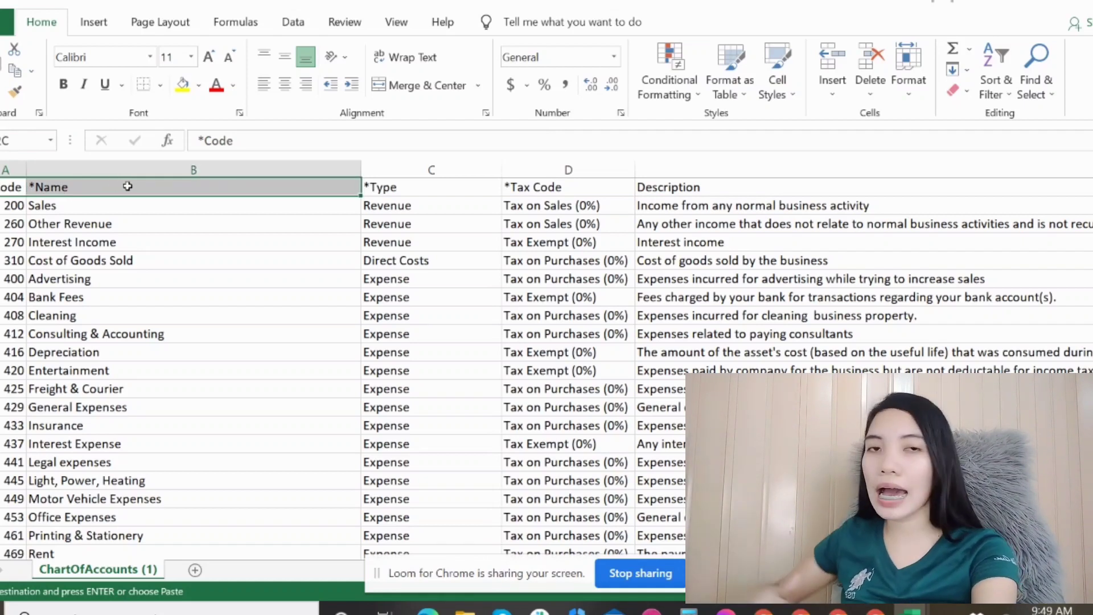
click(533, 223)
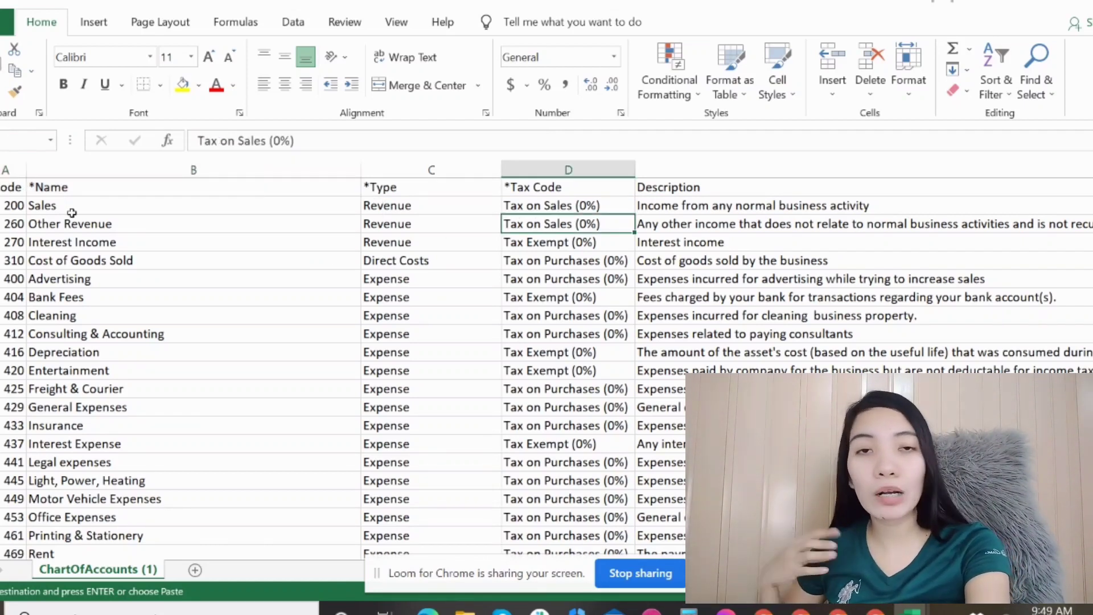
drag(12, 187, 584, 180)
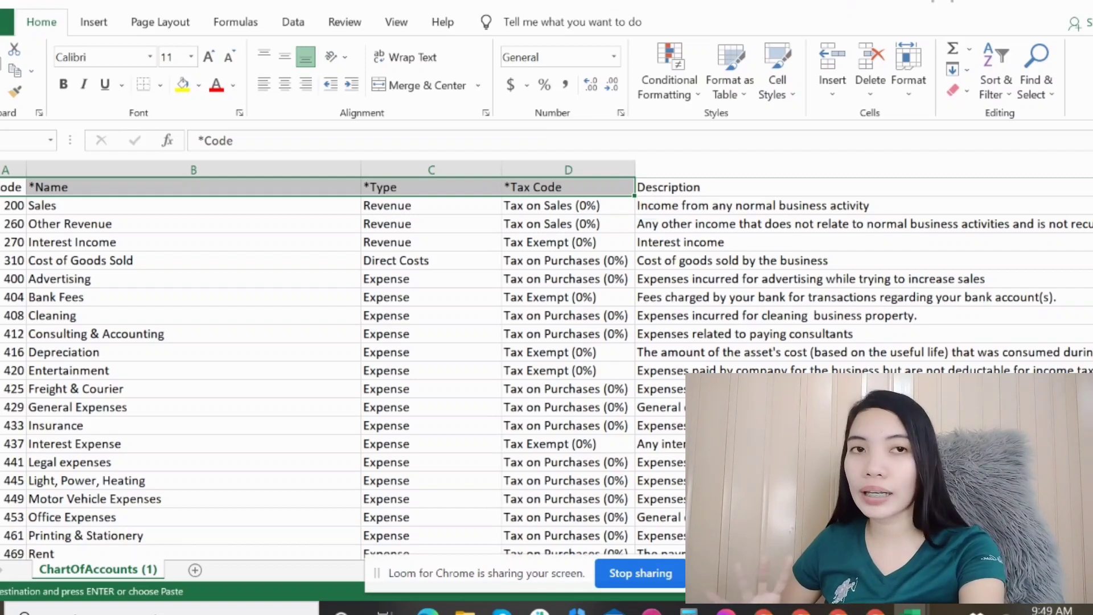
click(800, 612)
click(894, 541)
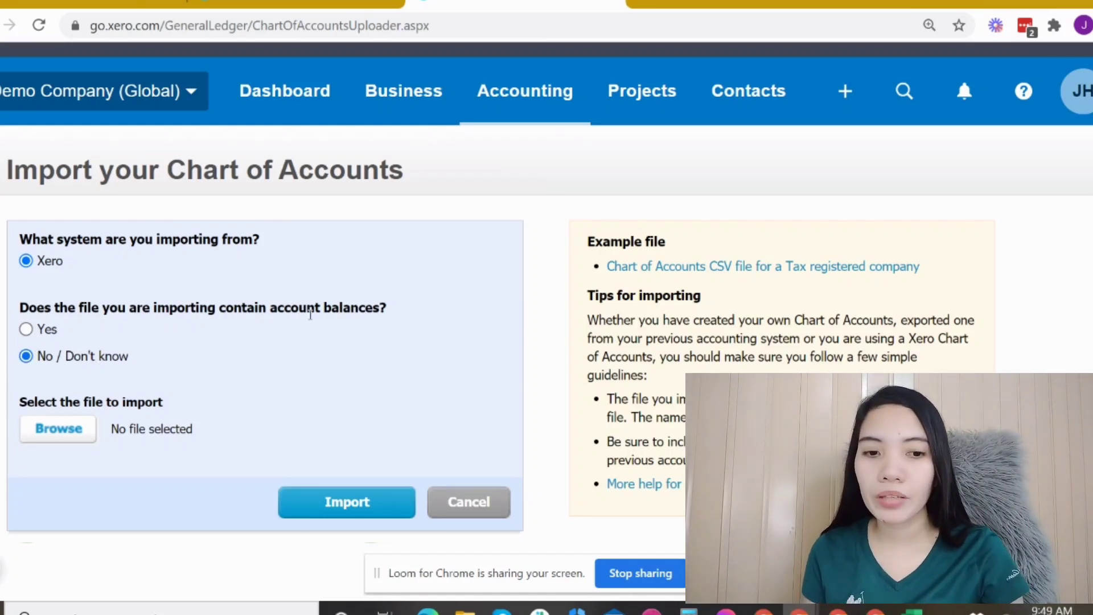
Step: Try importing ChartOfAccounts (1).csv from Xero without account balances, then cancel at the confirmation
drag(303, 316, 382, 314)
click(387, 309)
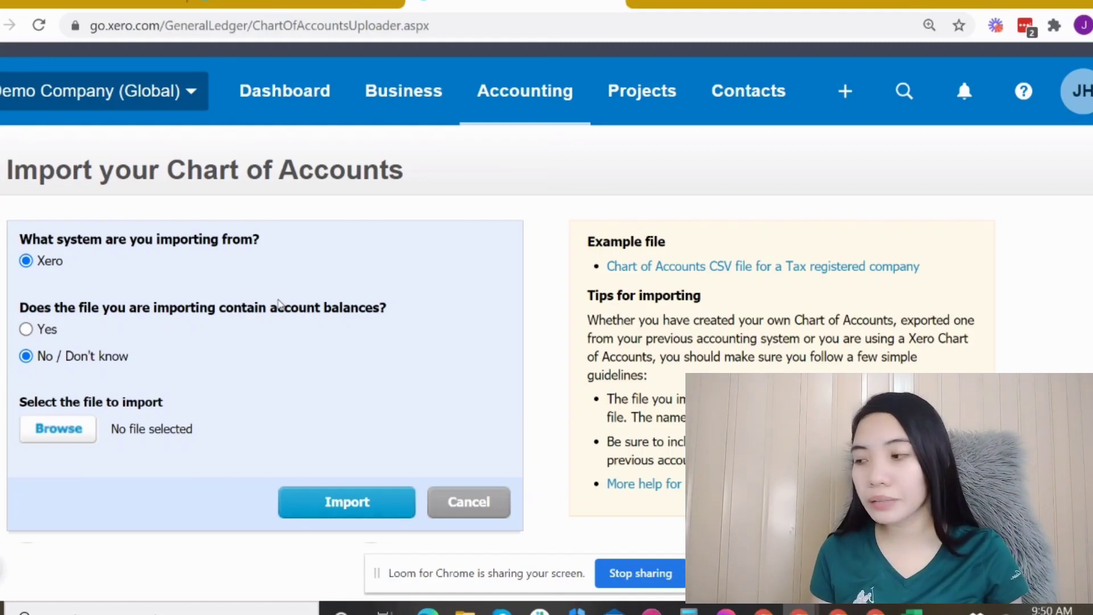
click(81, 434)
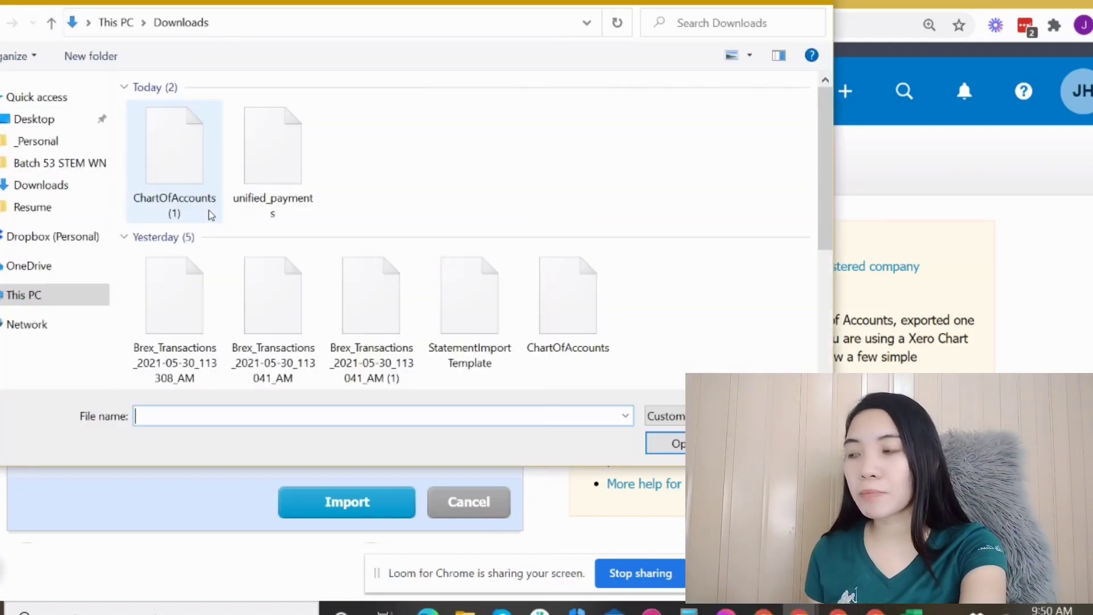
click(174, 185)
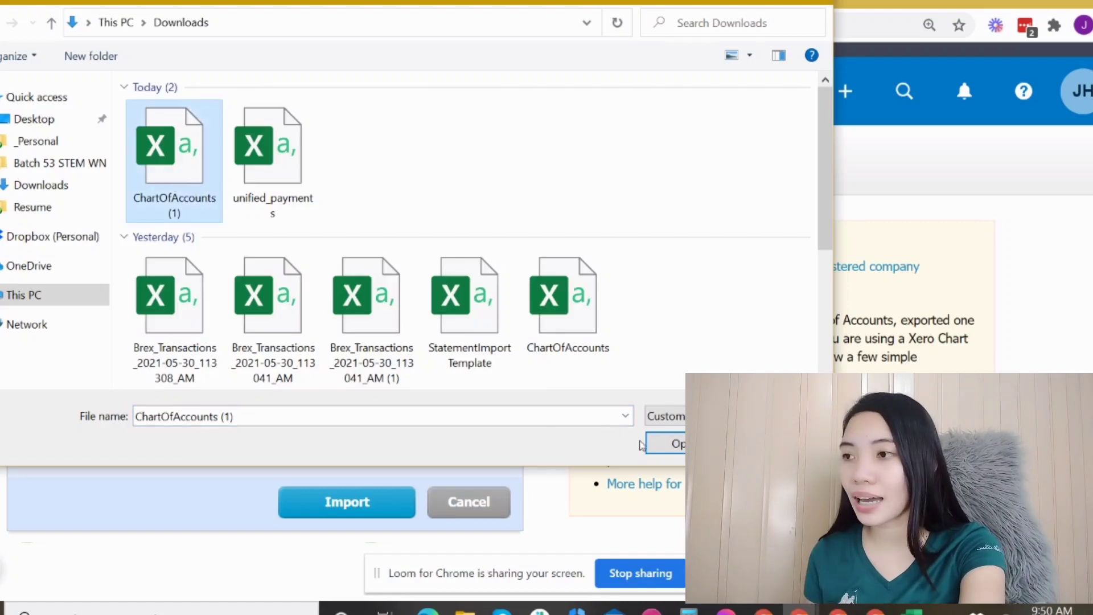
click(669, 445)
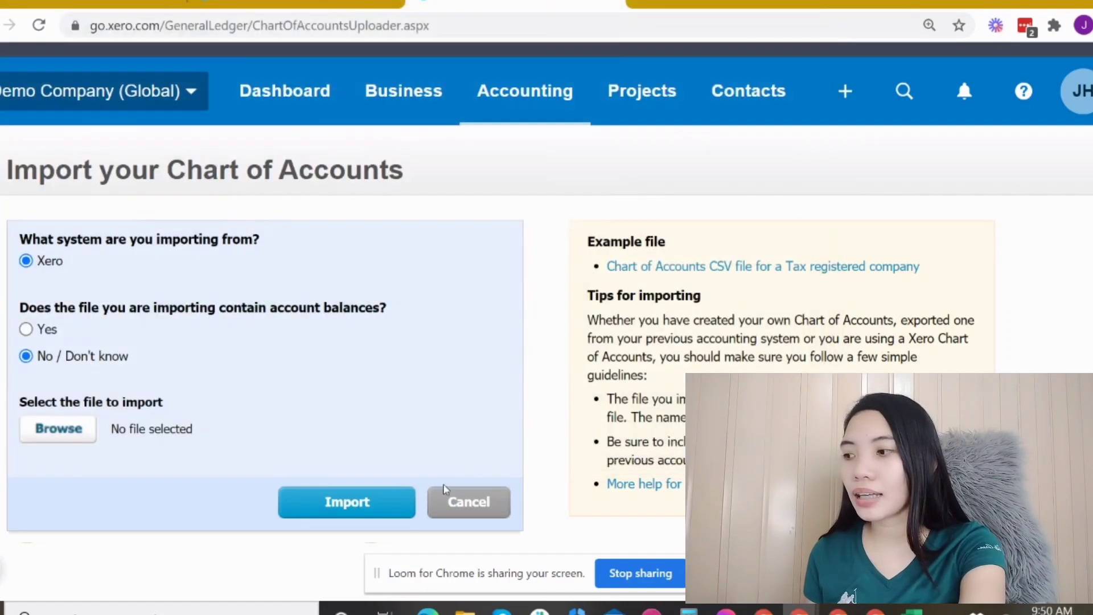
click(344, 501)
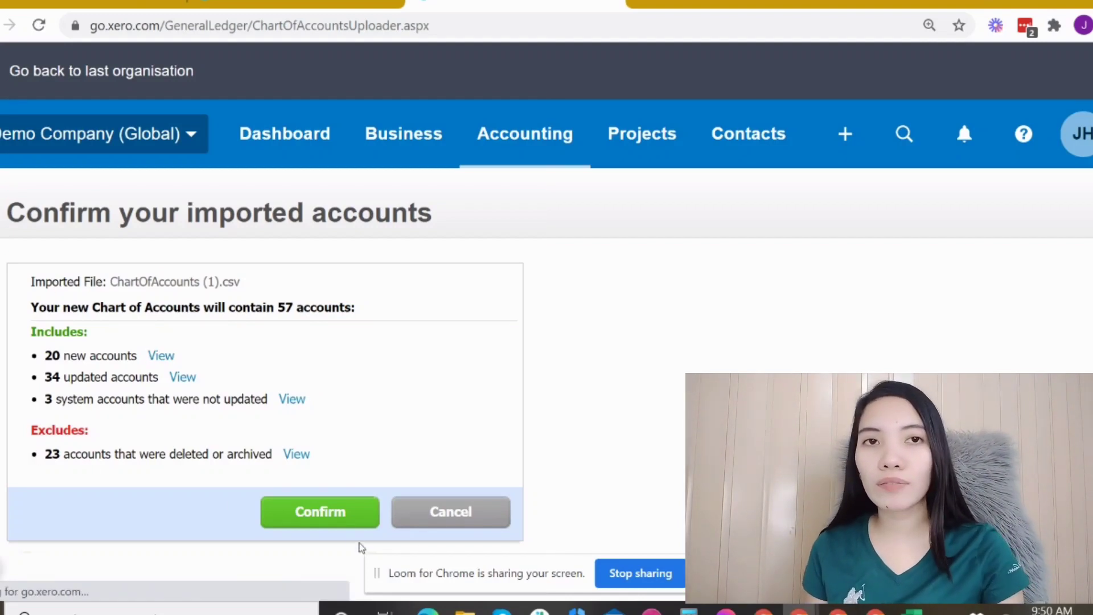
click(462, 517)
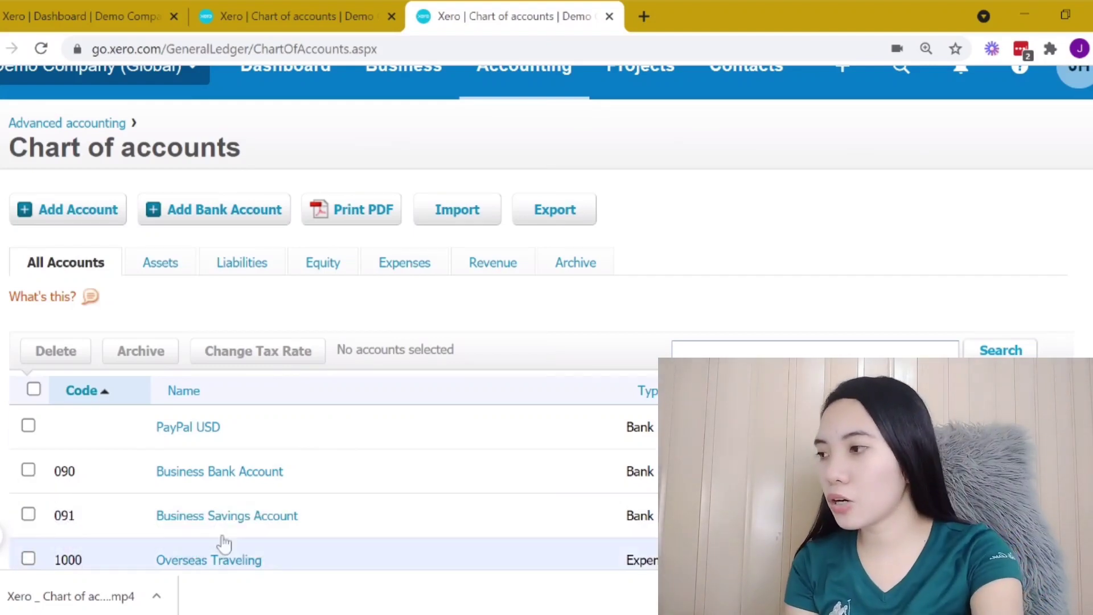
scroll(664, 336, up, 2)
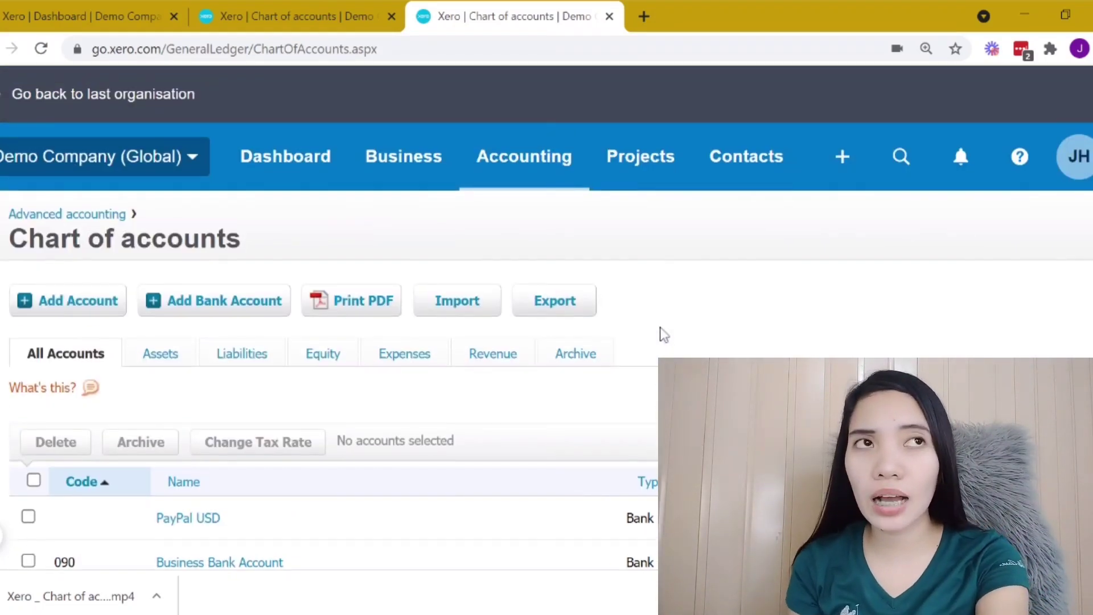
scroll(664, 336, down, 2)
scroll(664, 337, down, 2)
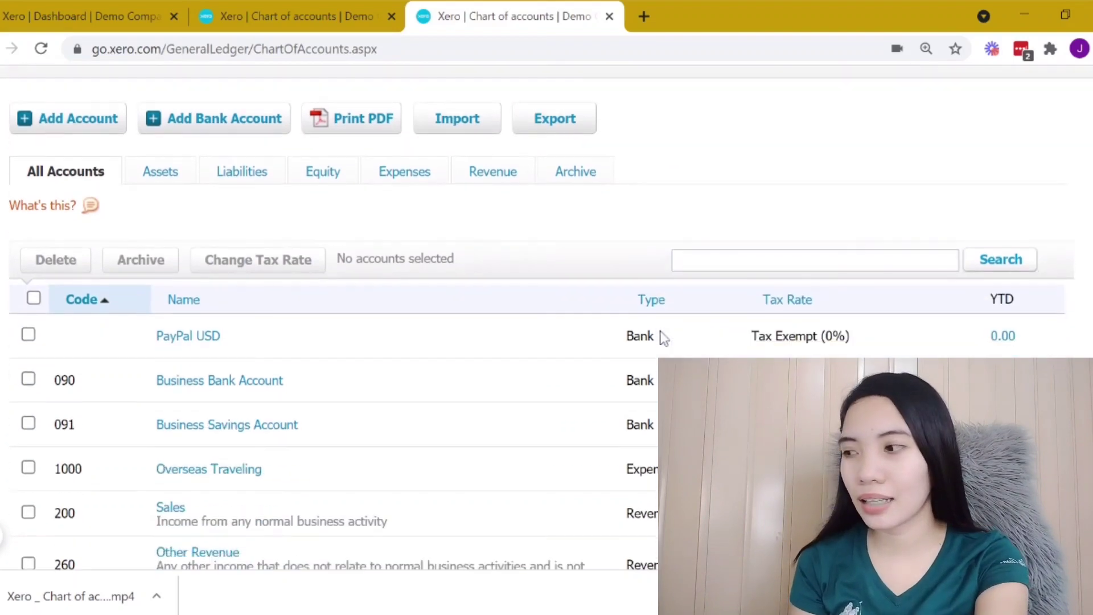
scroll(558, 334, down, 2)
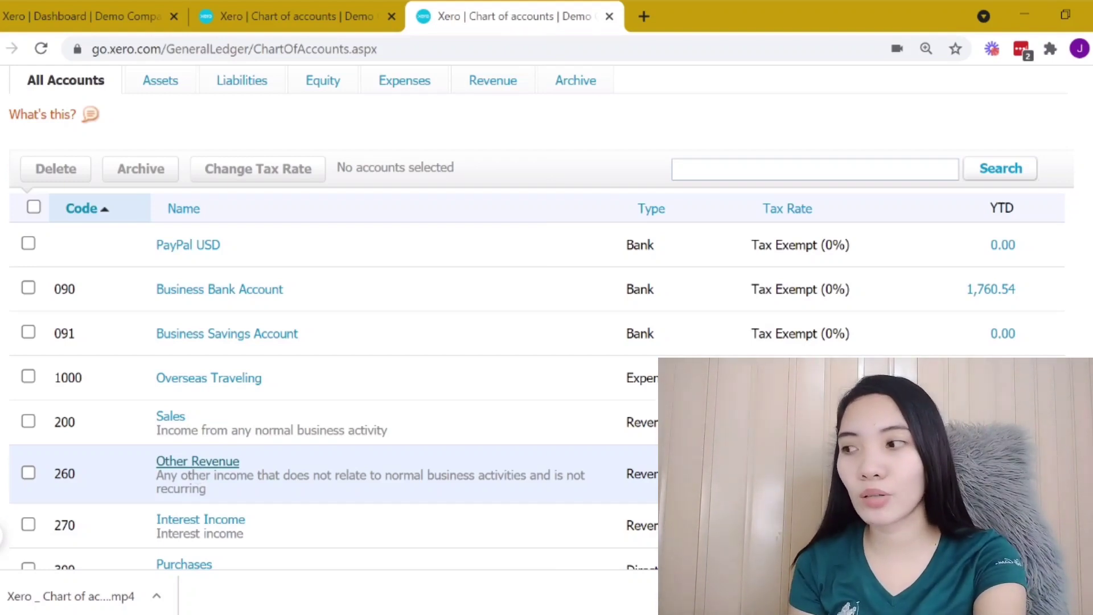
Step: Rename the Other Revenue account (260) to Other Income and save it
click(193, 462)
scroll(399, 428, up, 2)
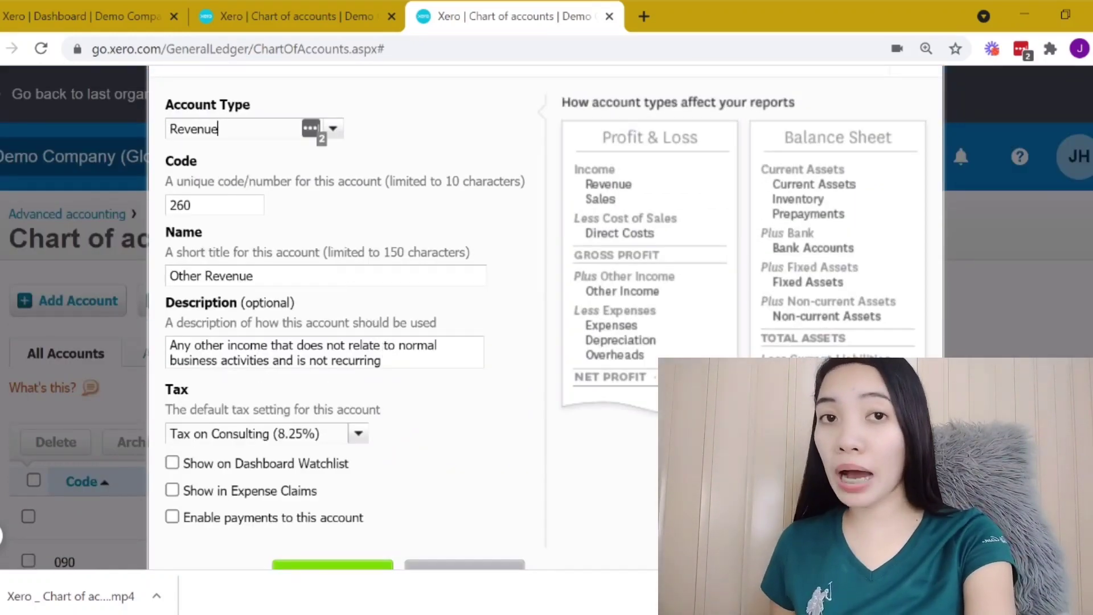
drag(253, 320, 212, 320)
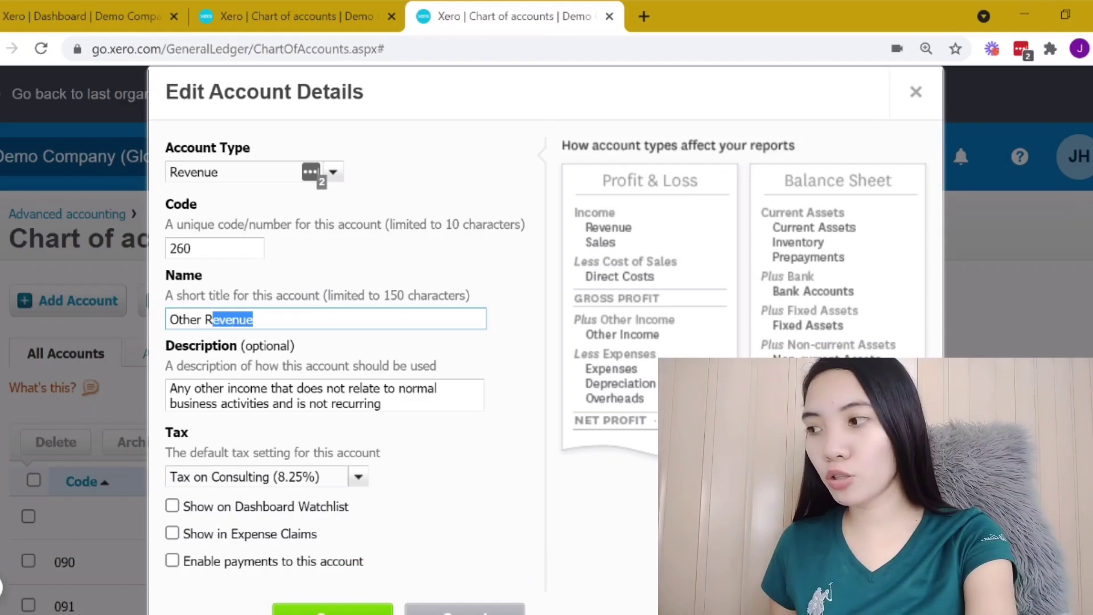
text(Incom)
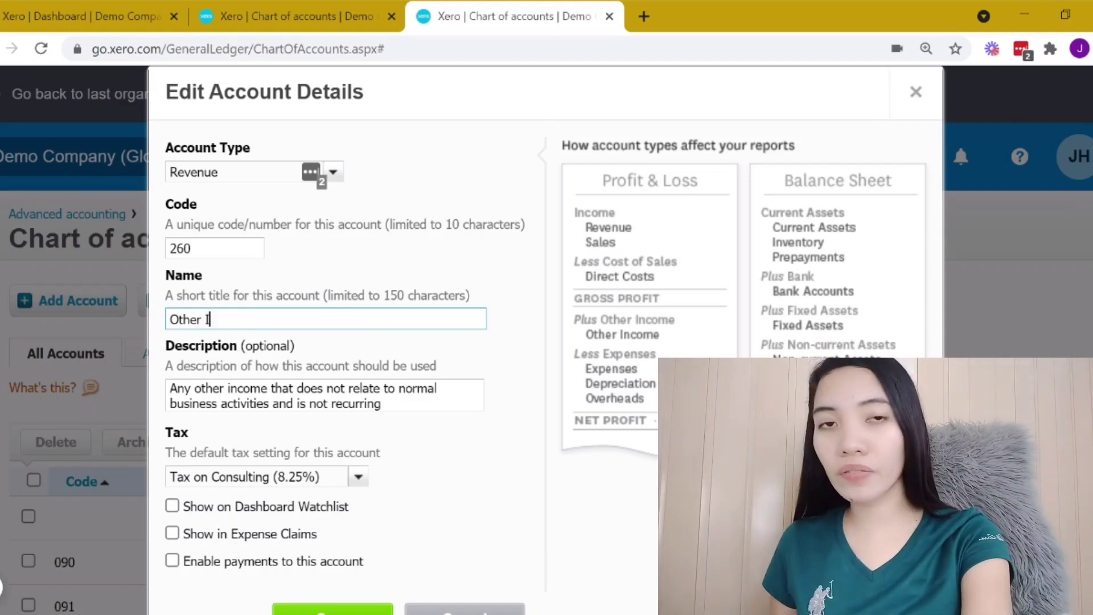
click(363, 340)
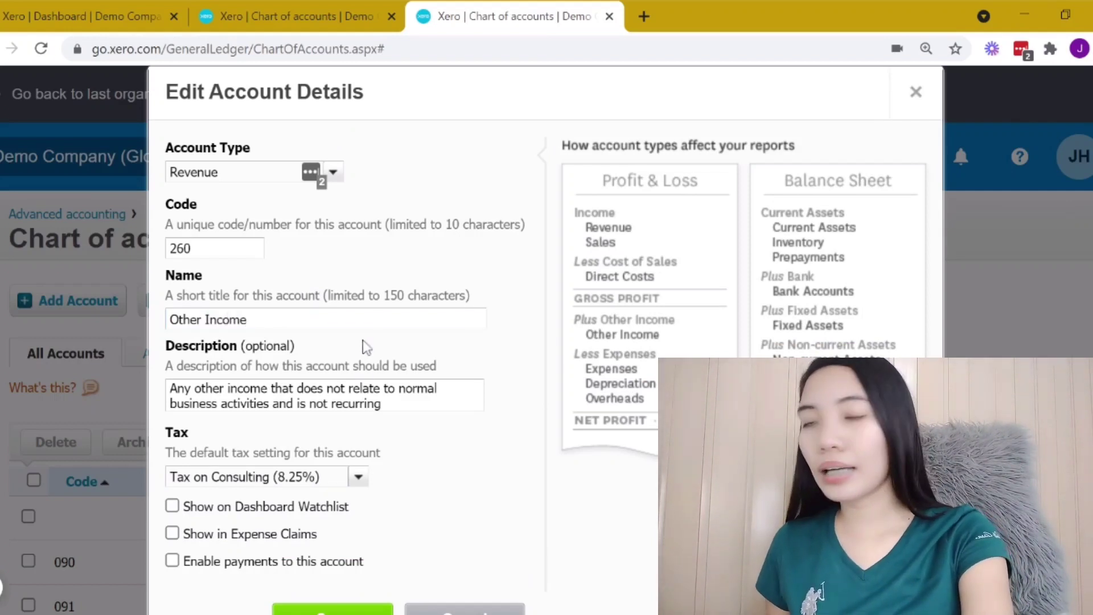
scroll(381, 370, down, 2)
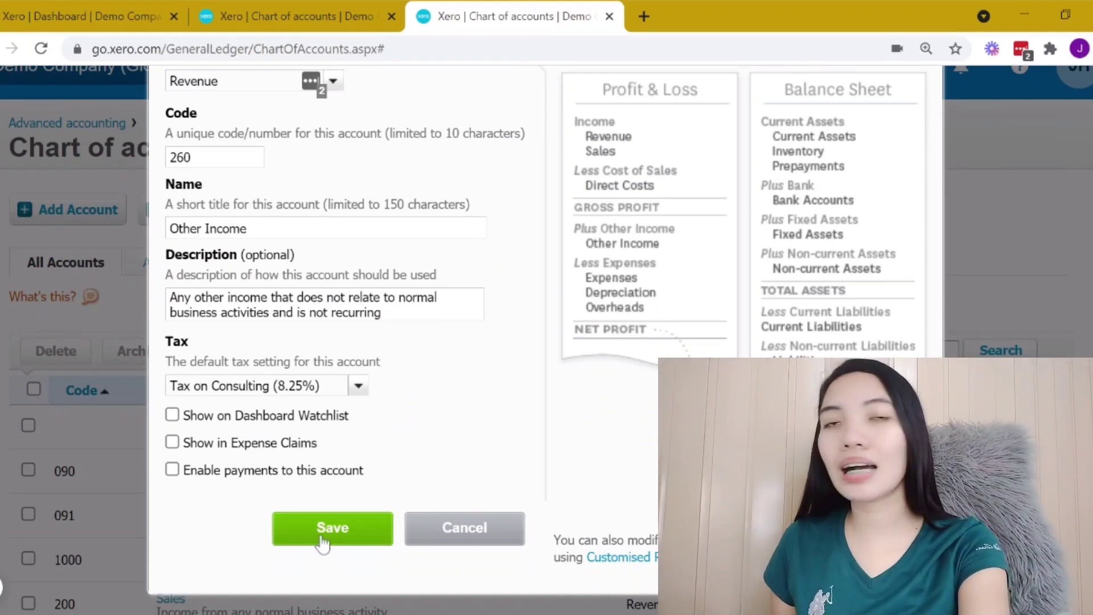
click(322, 539)
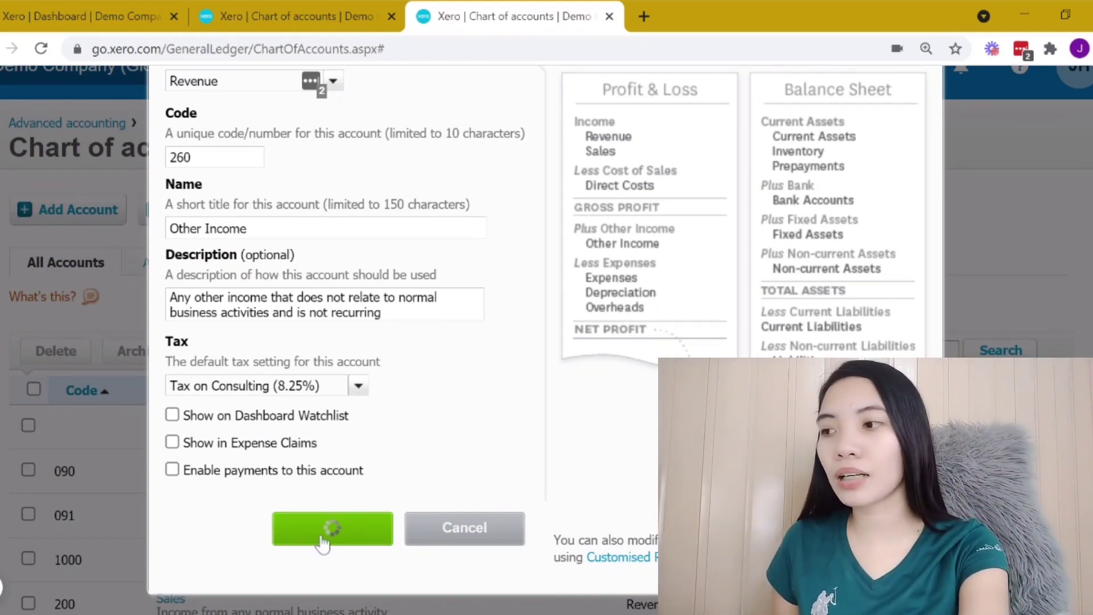
Step: Delete the selected Travel - International expense account from the chart of accounts
scroll(324, 541, down, 3)
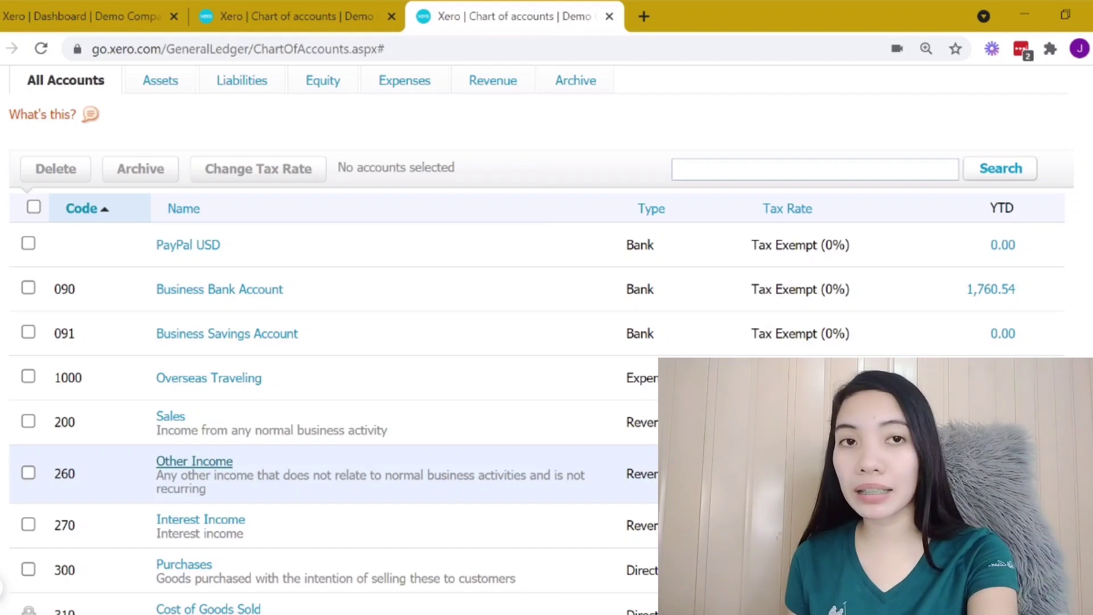
scroll(188, 449, down, 2)
scroll(188, 450, down, 14)
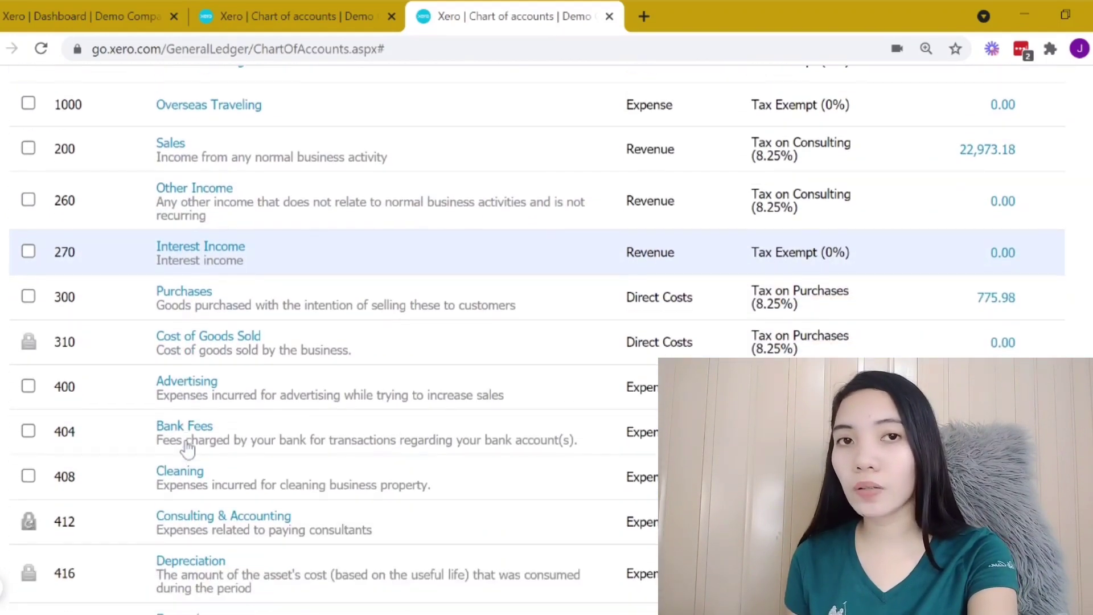
scroll(118, 477, down, 12)
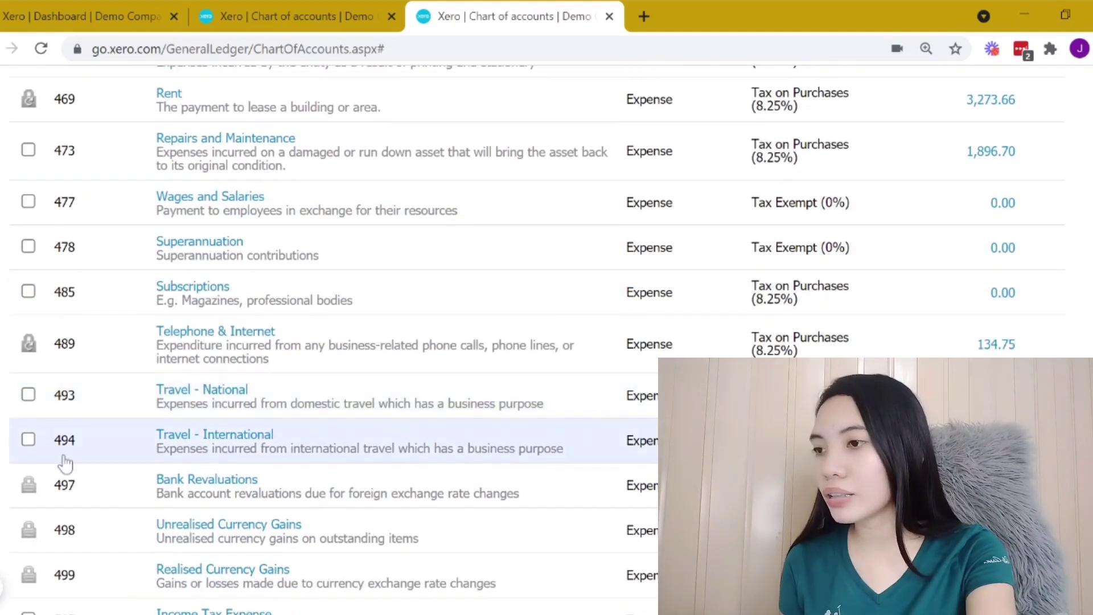
scroll(127, 439, up, 20)
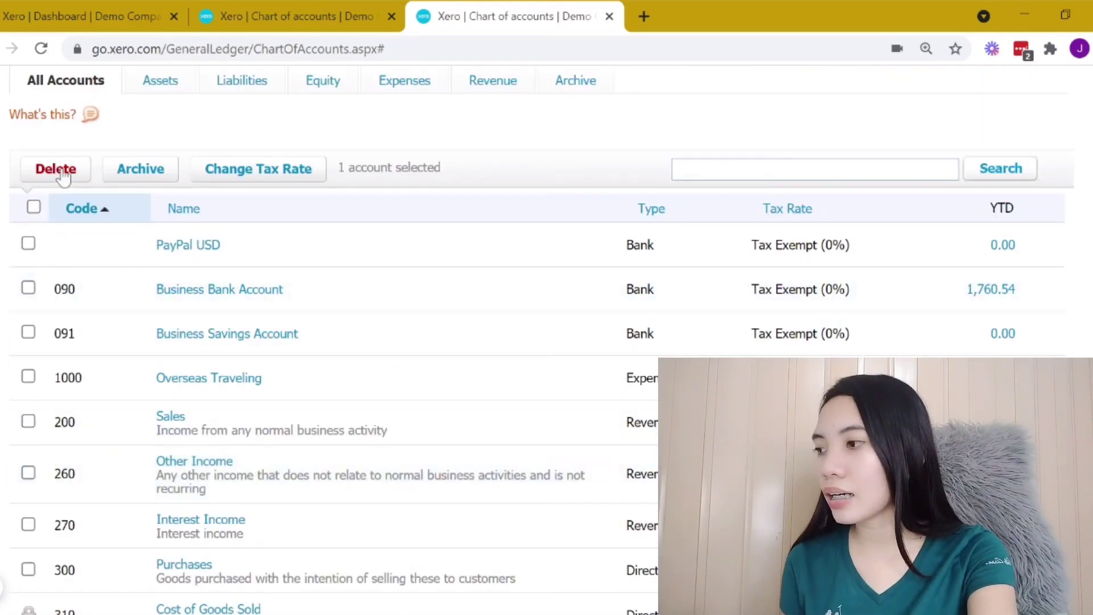
click(61, 174)
click(559, 451)
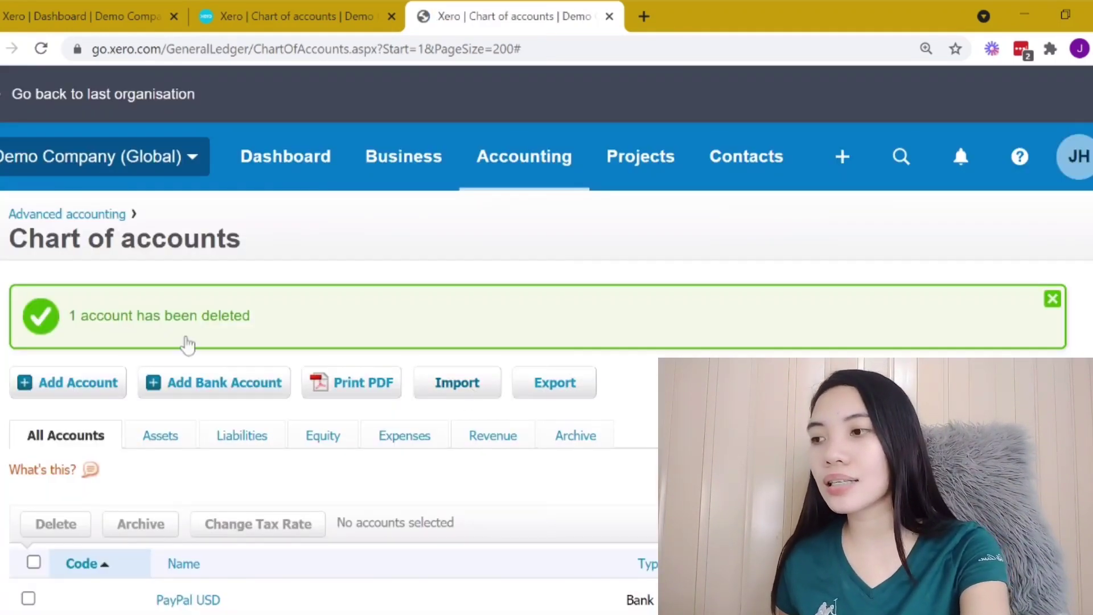
Step: Select the Other Income account (260) and archive it
scroll(178, 349, down, 1)
scroll(245, 397, down, 1)
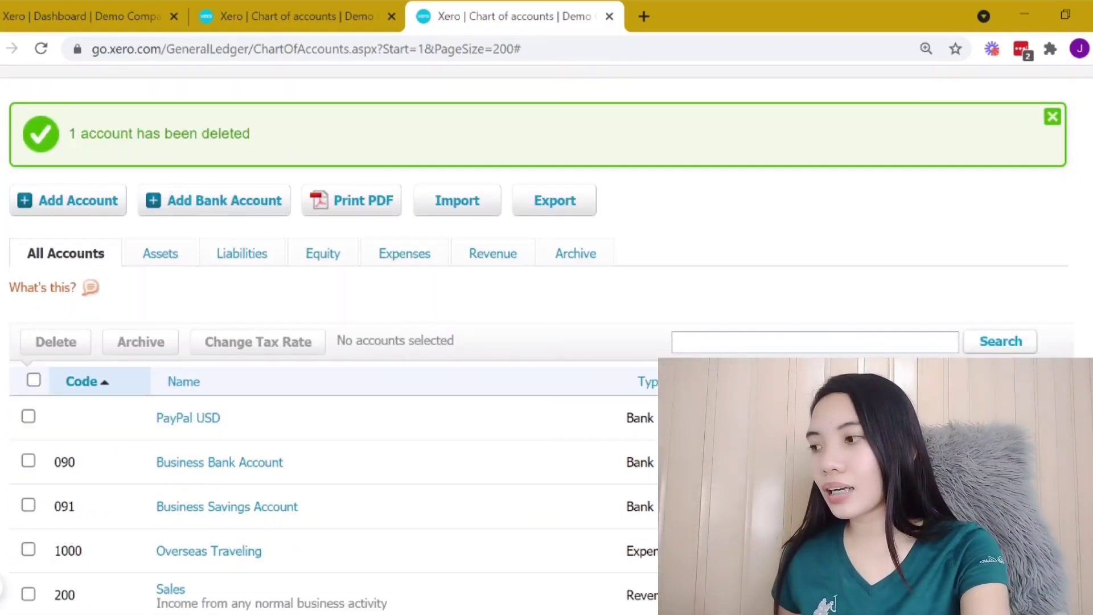
scroll(425, 362, down, 3)
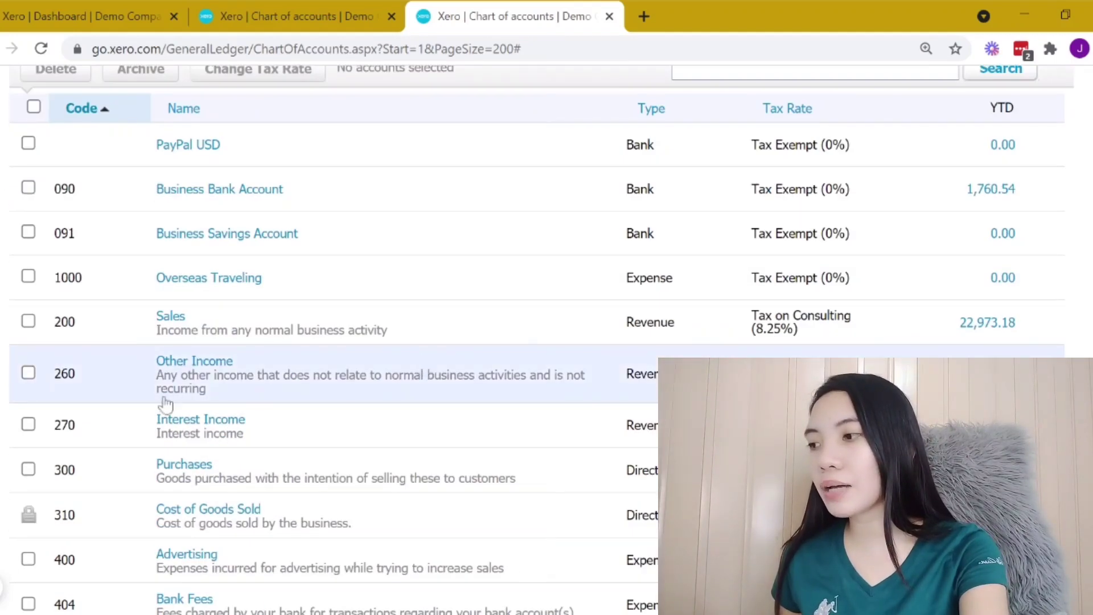
click(29, 375)
scroll(171, 359, up, 3)
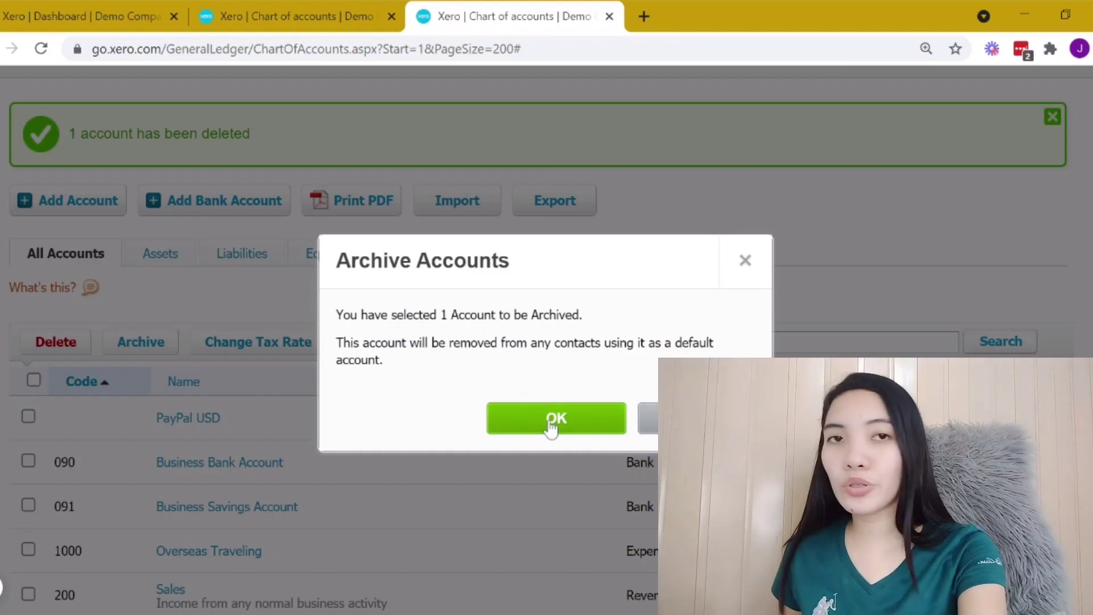
click(551, 424)
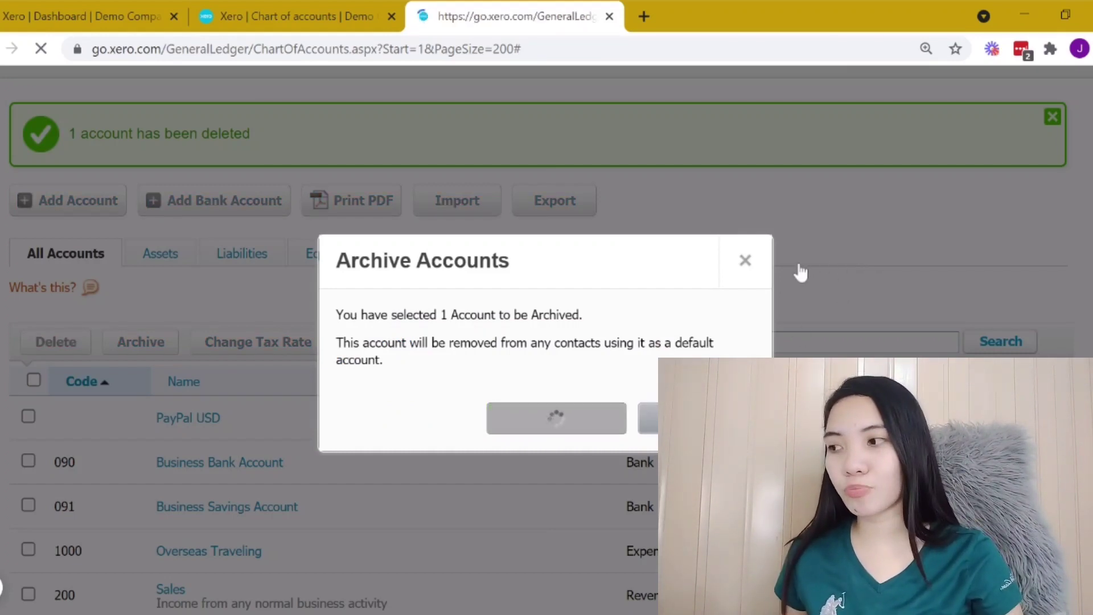
Step: Search the chart of accounts for office expense
scroll(798, 269, down, 5)
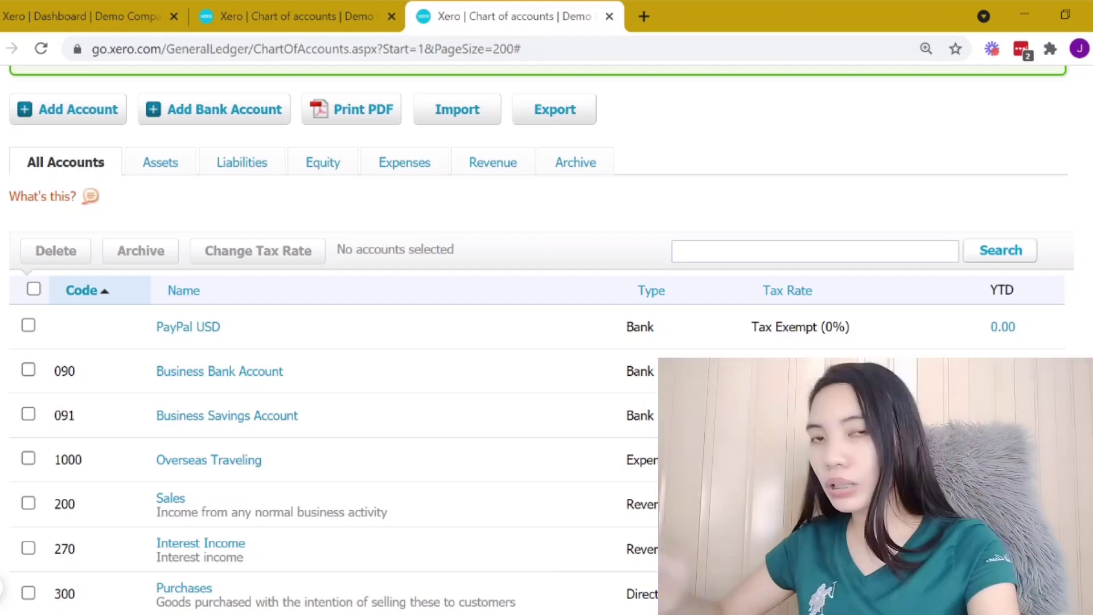
text(fice)
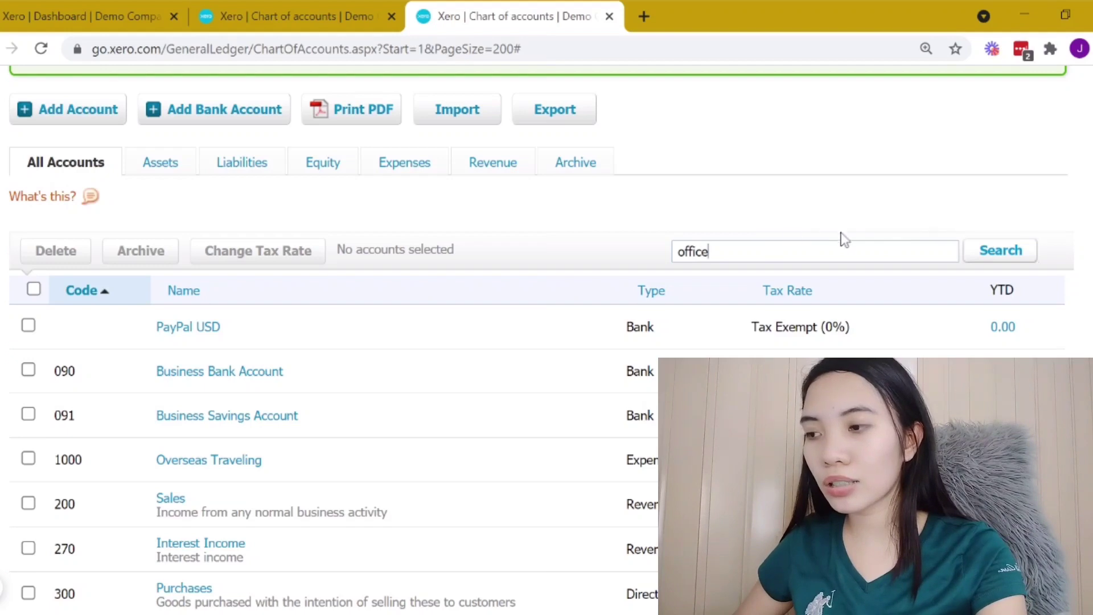
text( expense)
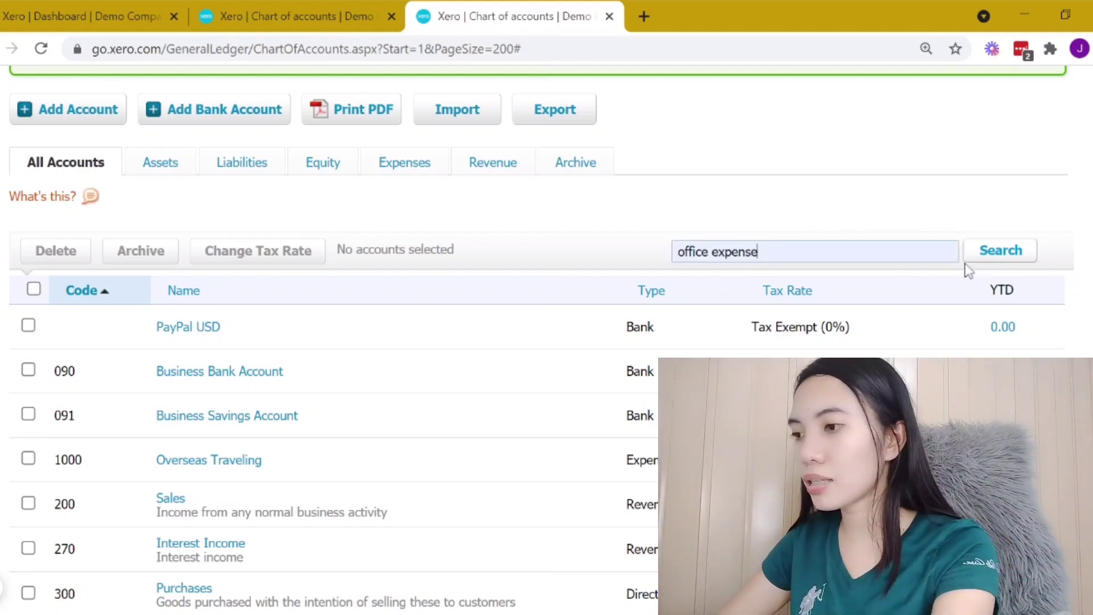
click(1018, 267)
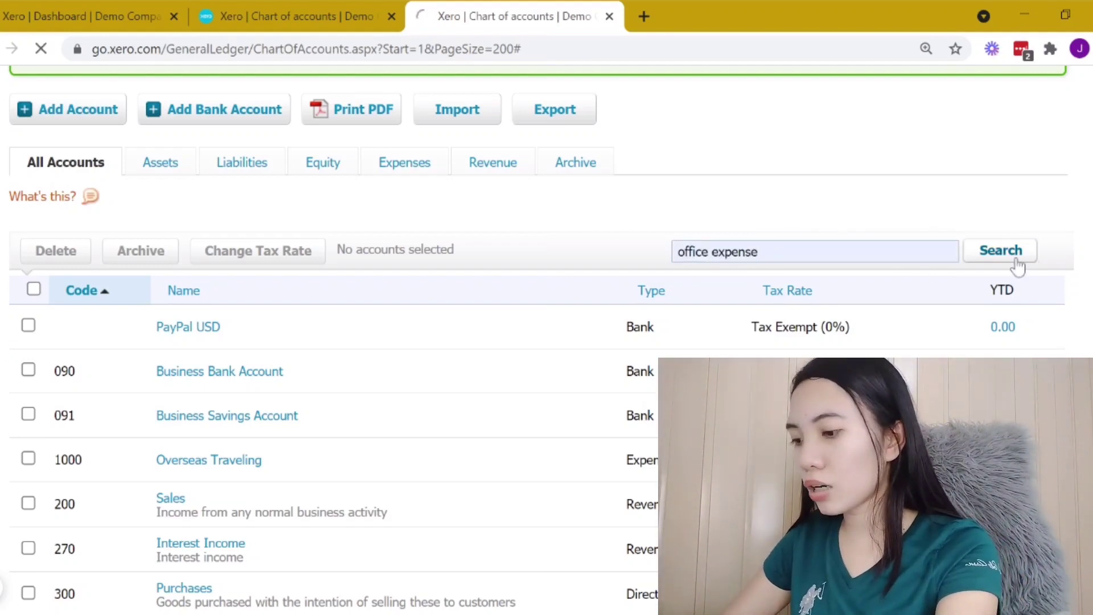